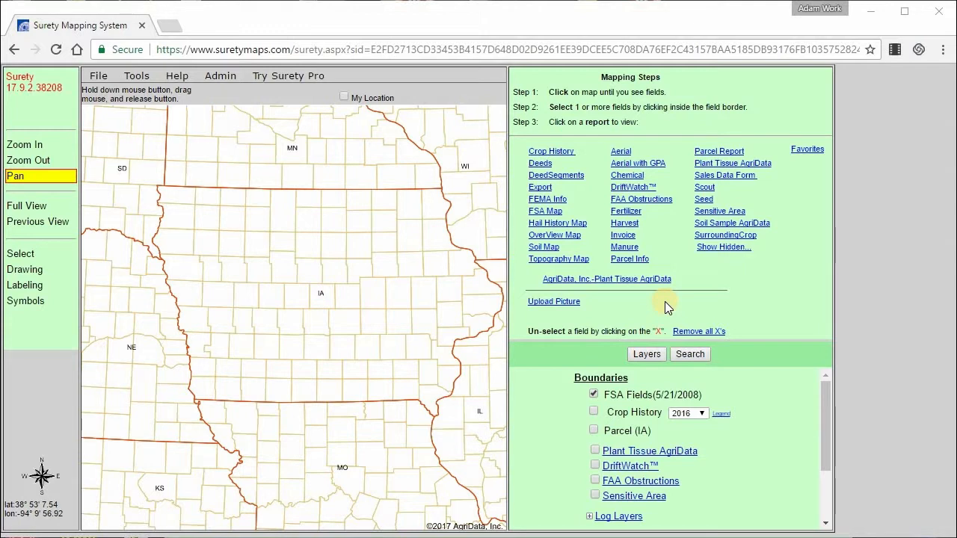
# Open the Options page to review the available settings, and close it without saving
pyautogui.click(137, 76)
pyautogui.moveTo(142, 91)
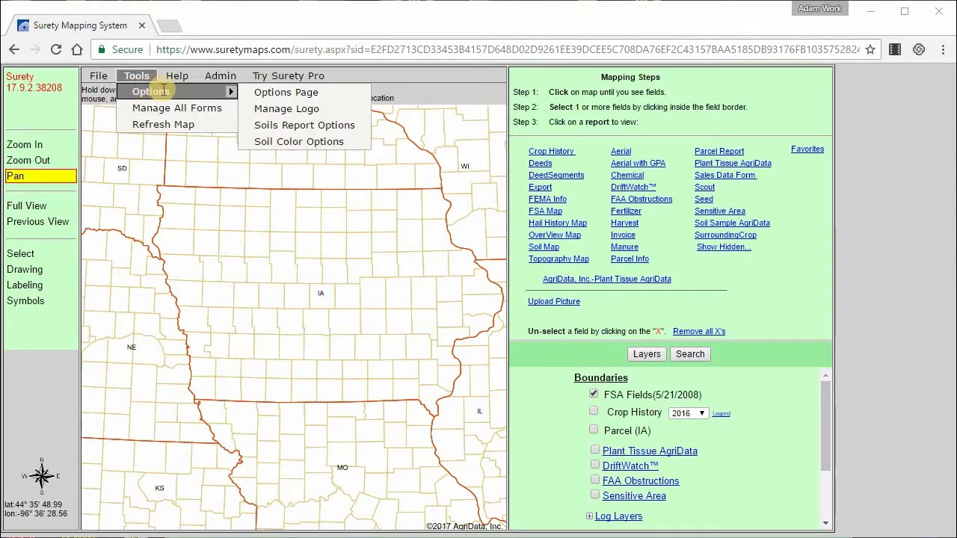
pyautogui.click(312, 93)
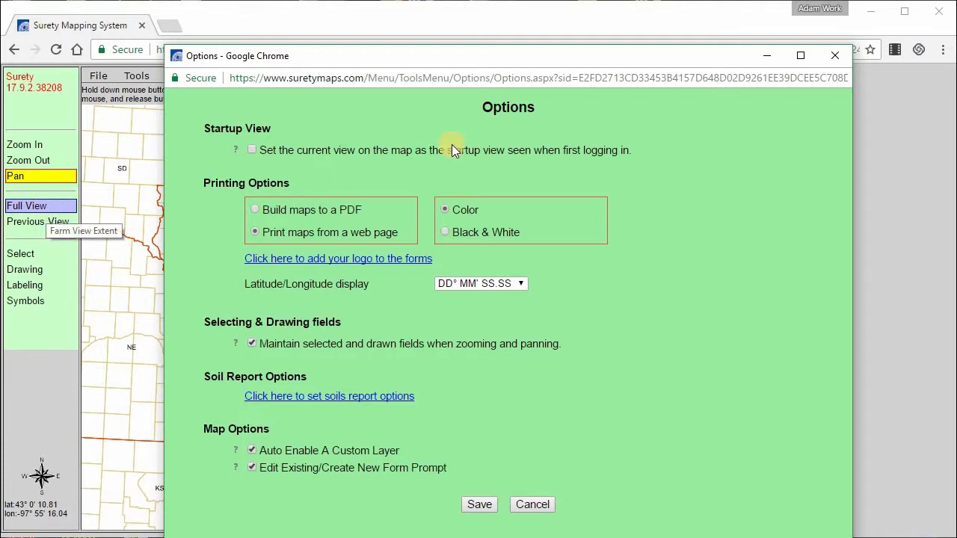
pyautogui.click(532, 505)
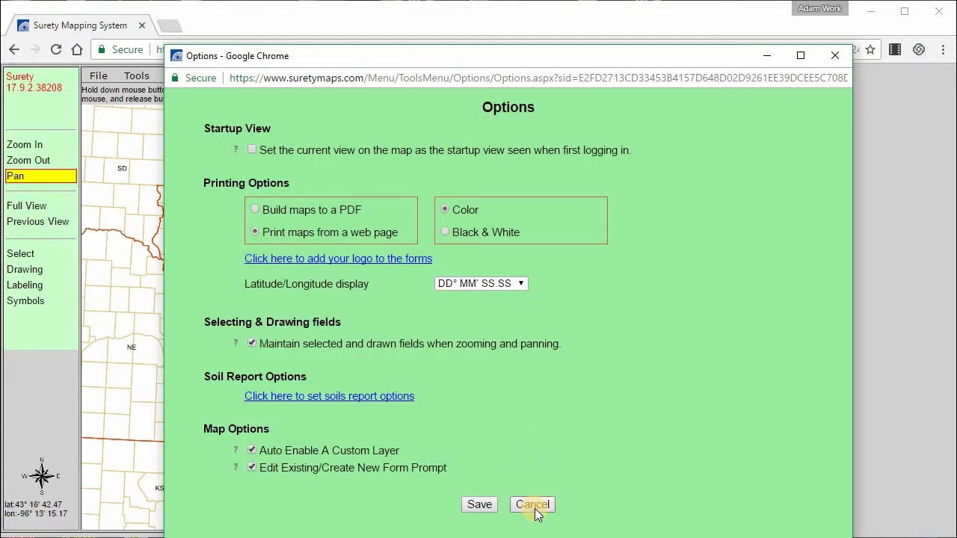
# Set a map view centered on Butler County, Iowa as the startup view and save the options
pyautogui.scroll(2, 318, 267)
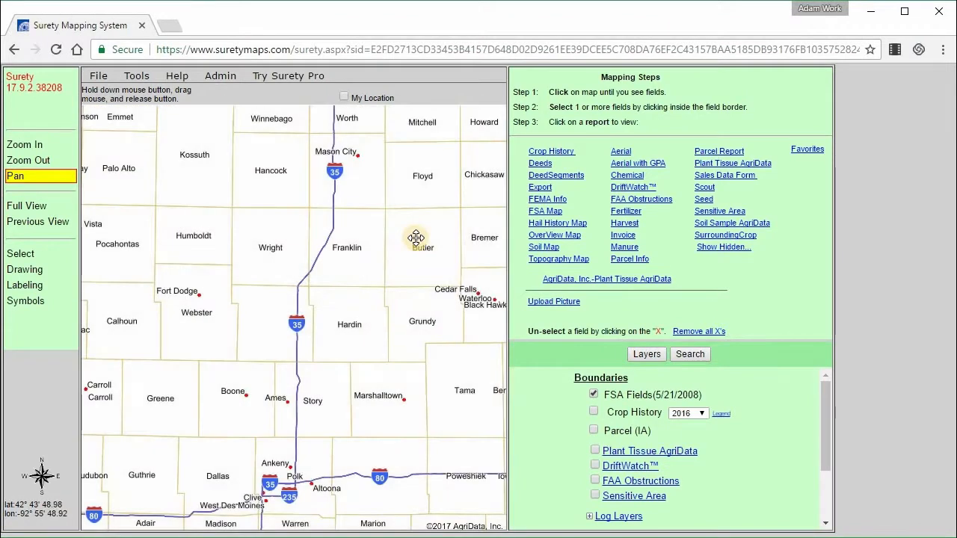
pyautogui.scroll(2, 413, 248)
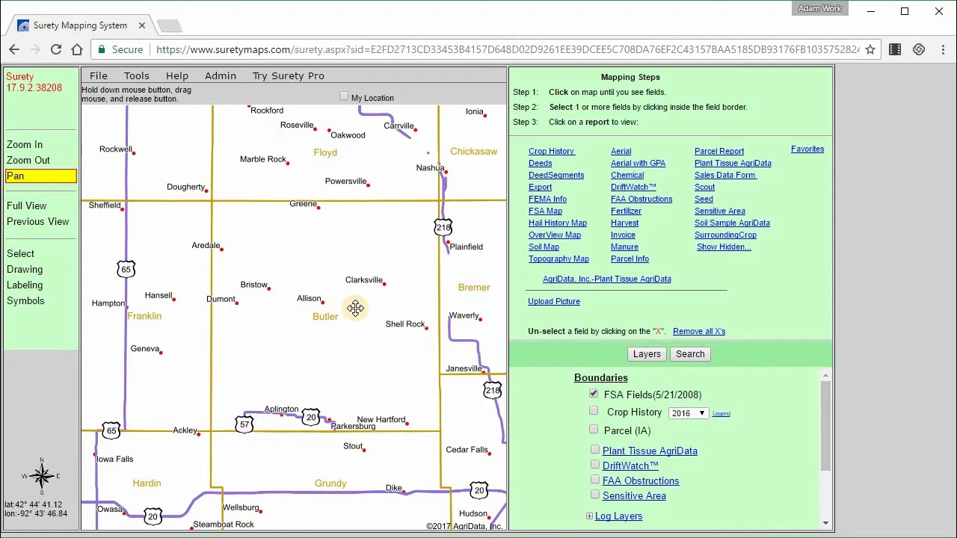
pyautogui.click(137, 77)
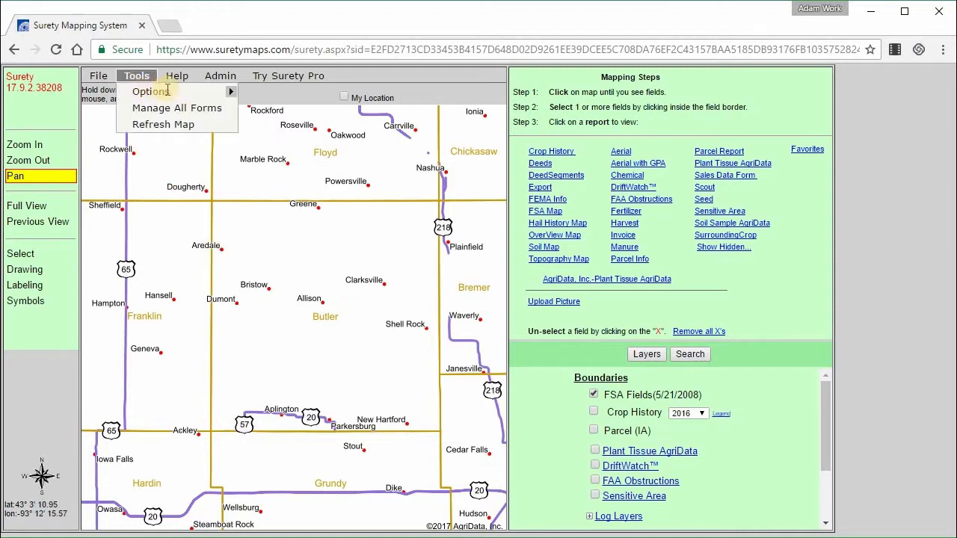
pyautogui.moveTo(217, 91)
pyautogui.click(276, 94)
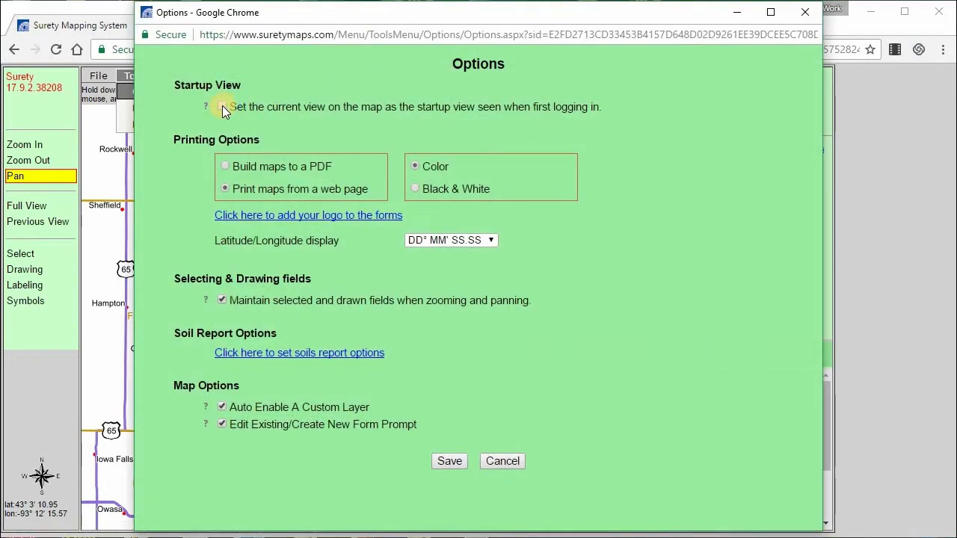
pyautogui.click(222, 106)
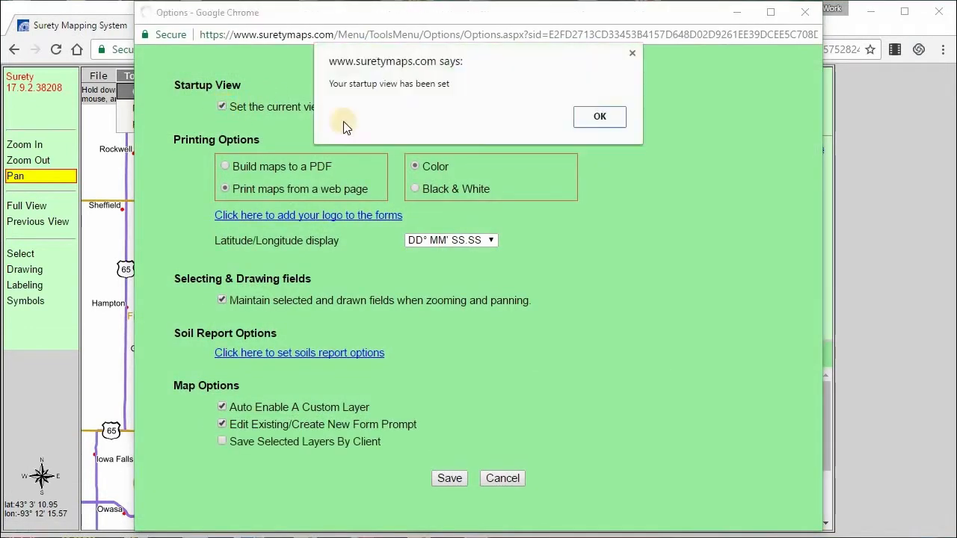
pyautogui.click(586, 117)
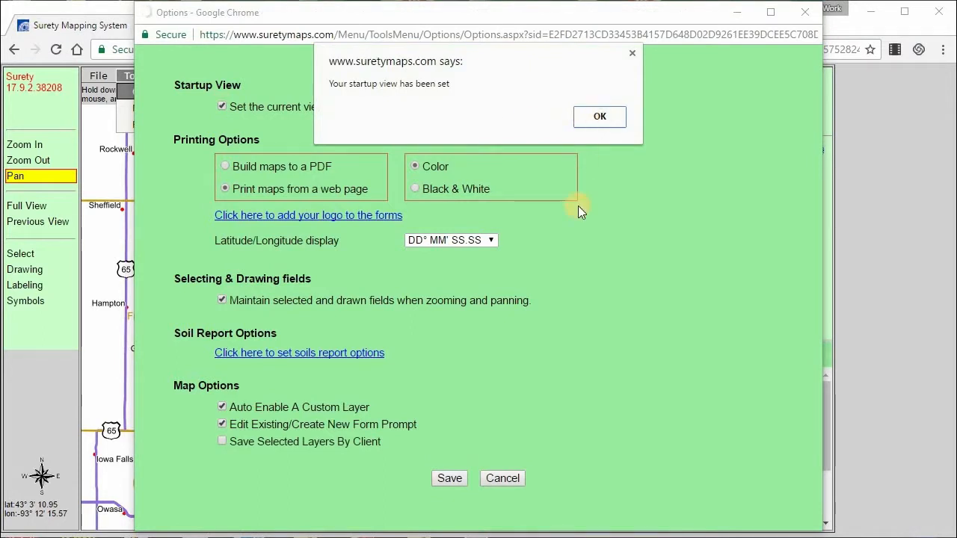
pyautogui.click(444, 461)
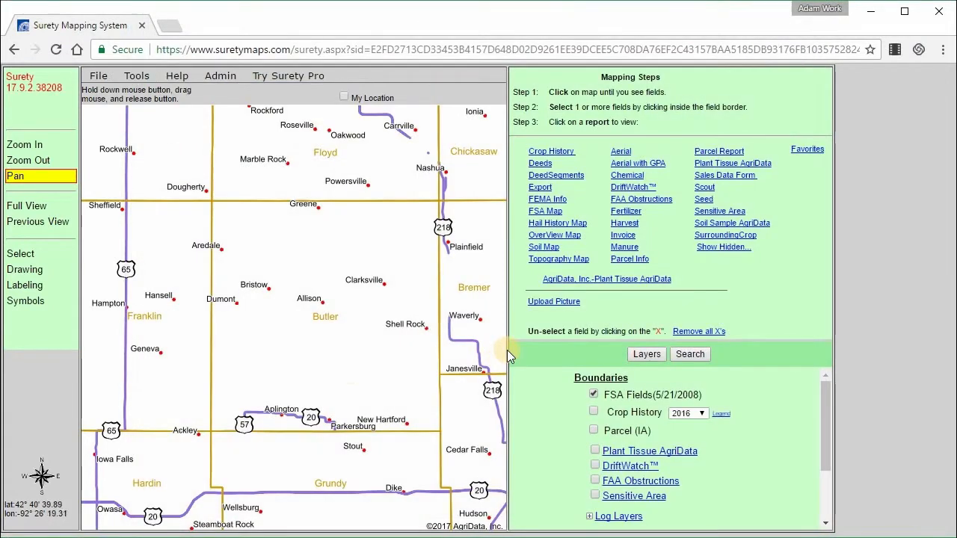
# Test the new startup view by moving the map away from Butler County and returning to the full view
pyautogui.scroll(-3, 348, 371)
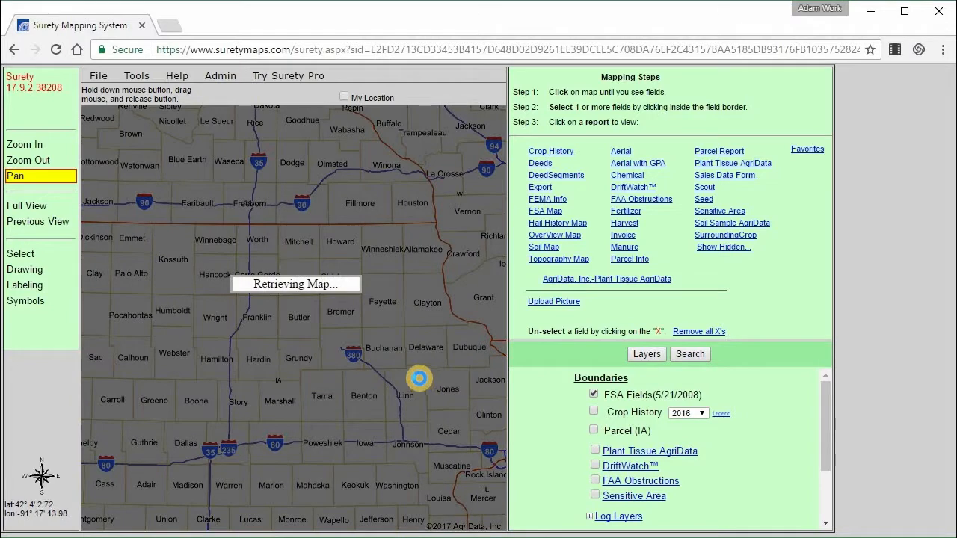
pyautogui.moveTo(419, 379); pyautogui.dragTo(322, 388)
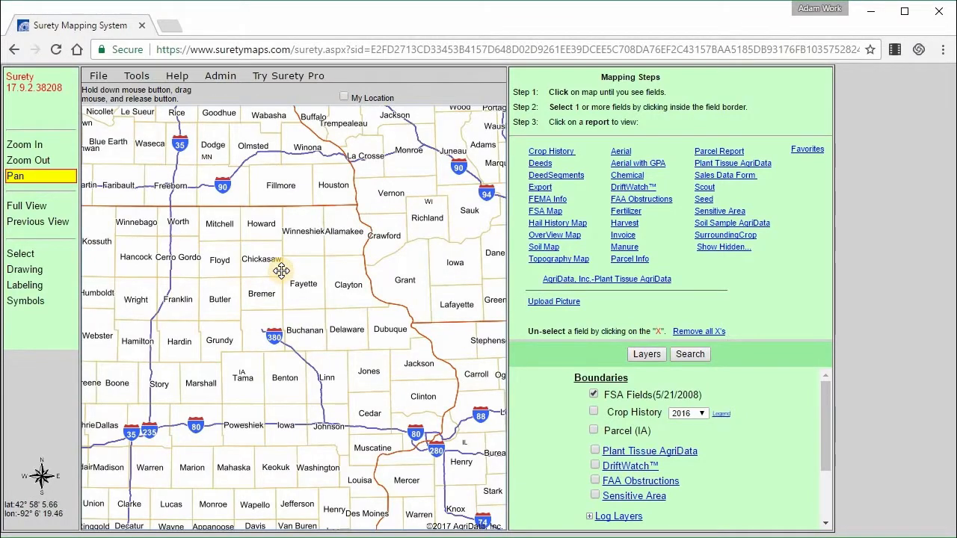
pyautogui.click(46, 208)
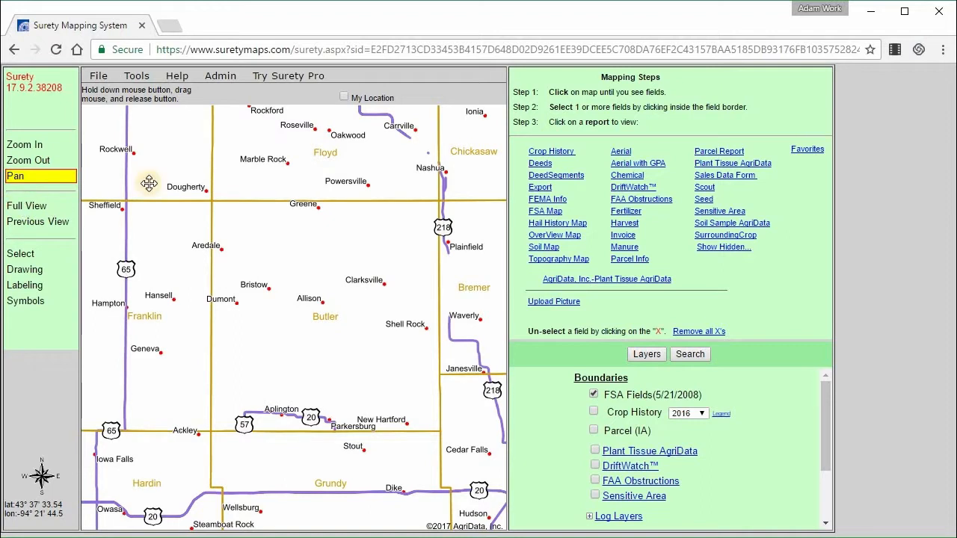
# Reopen the Options page and choose to print maps from a web page
pyautogui.click(136, 76)
pyautogui.moveTo(146, 90)
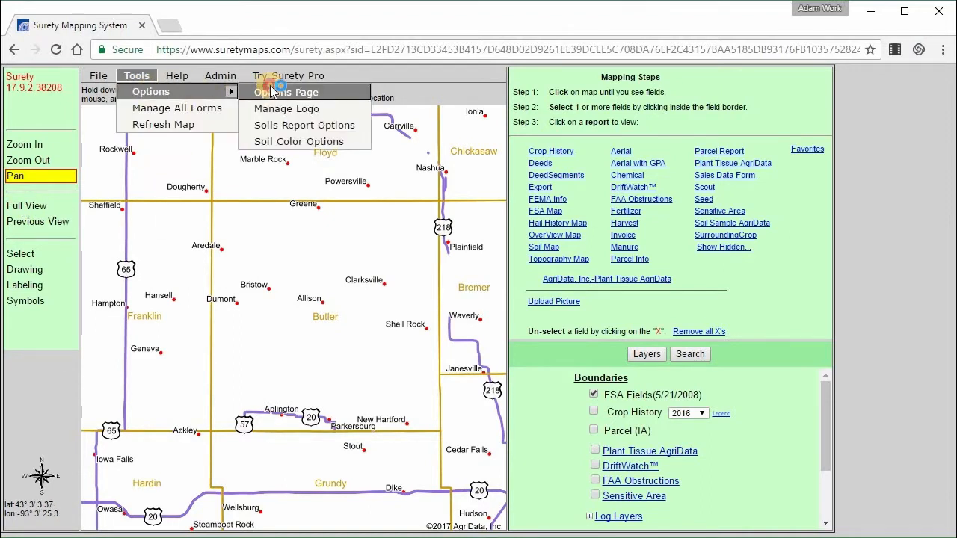
pyautogui.click(263, 90)
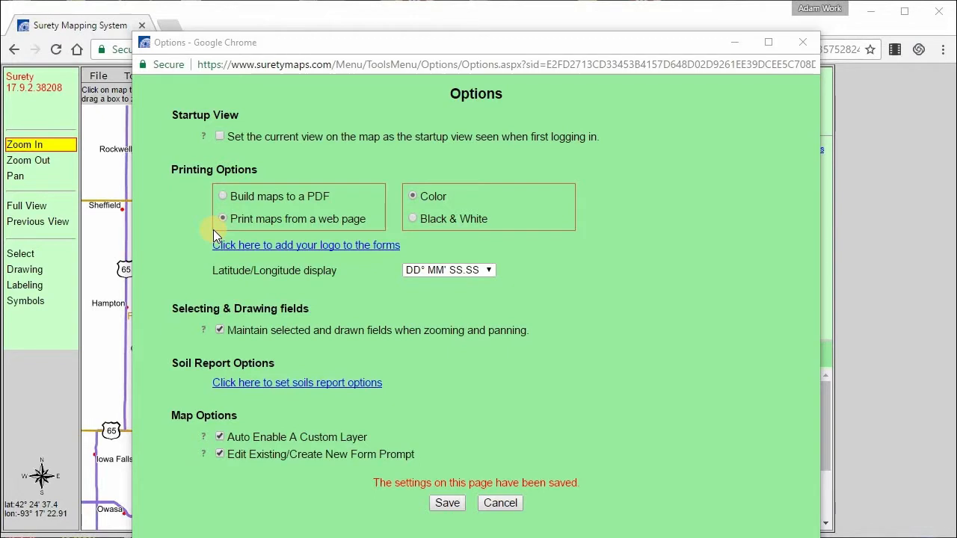
pyautogui.click(273, 230)
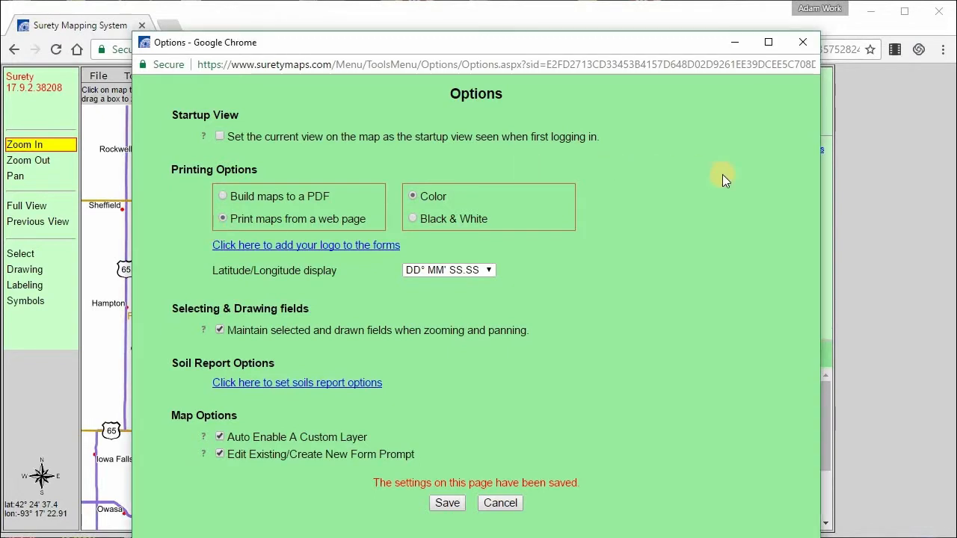
pyautogui.click(869, 196)
pyautogui.moveTo(364, 223); pyautogui.dragTo(319, 223)
pyautogui.click(320, 220)
# Select the 73.15-acre field north of Nash St in Butler County on the map
pyautogui.click(858, 485)
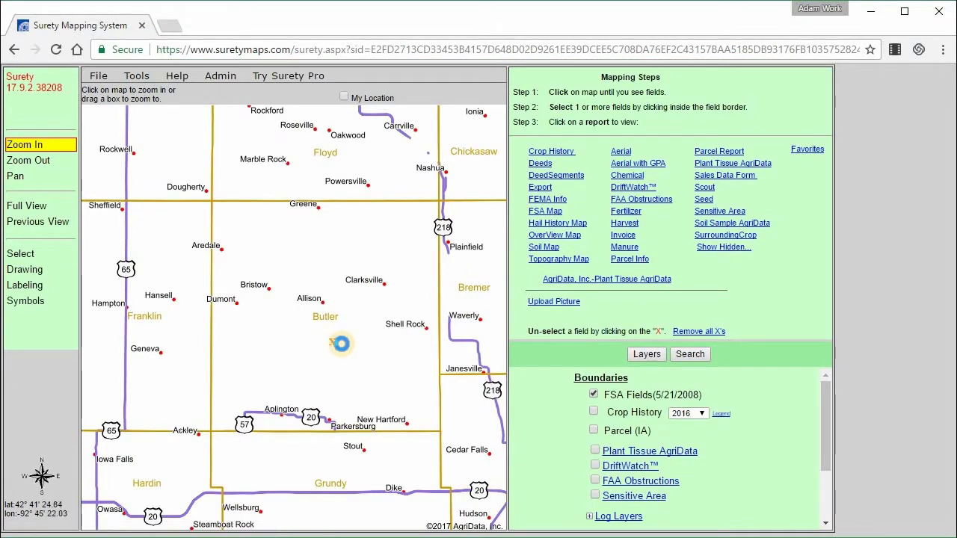
pyautogui.click(332, 341)
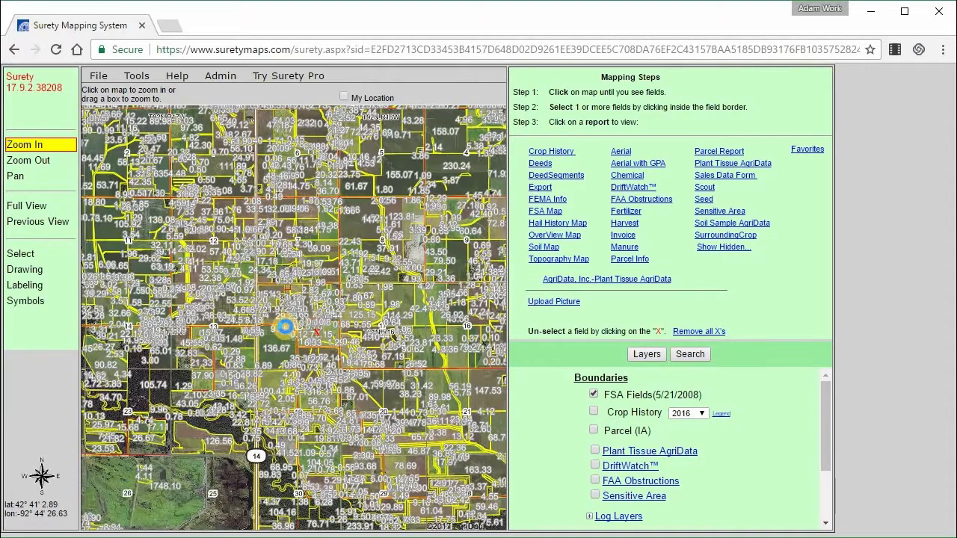
pyautogui.click(385, 353)
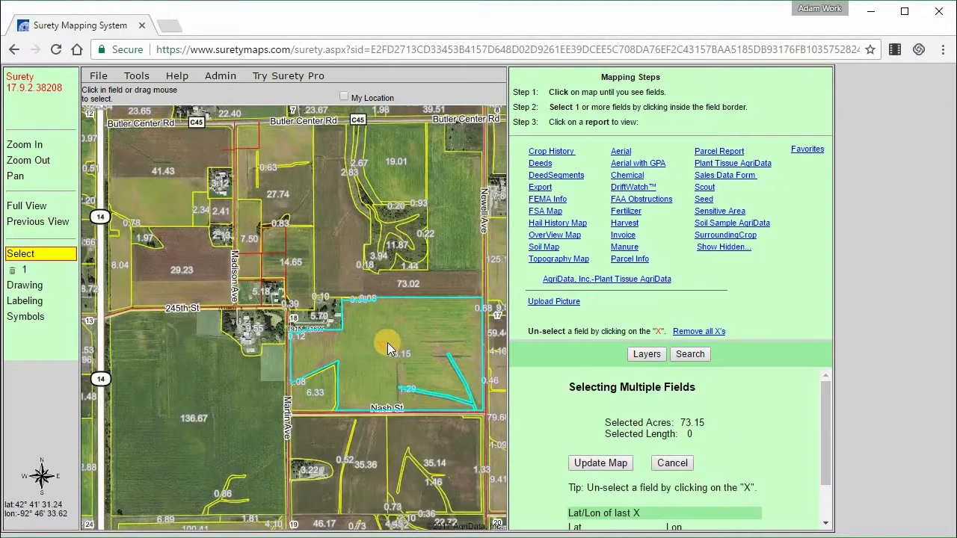
# Open the selected field's FSA Map report, change its title to "Aerial Map 12", and close the report
pyautogui.click(548, 213)
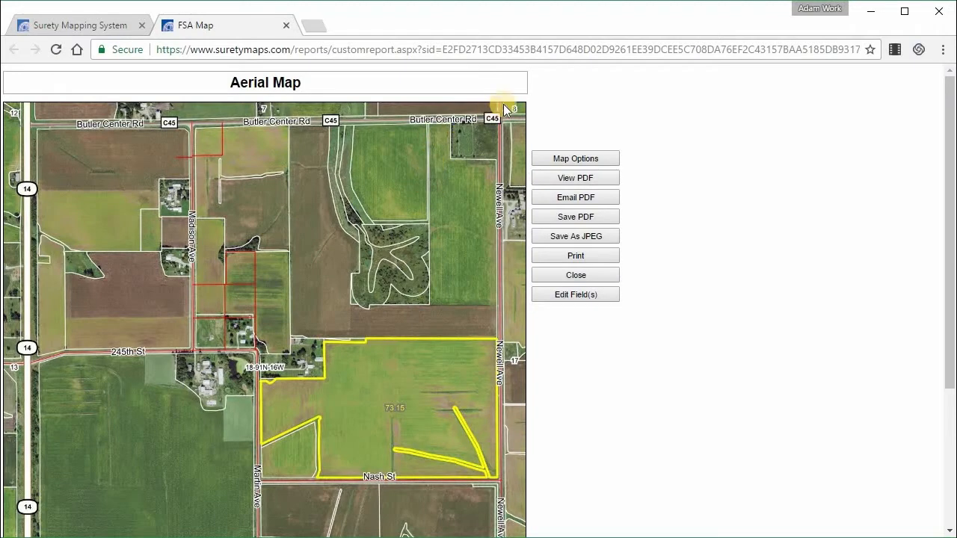
pyautogui.click(330, 86)
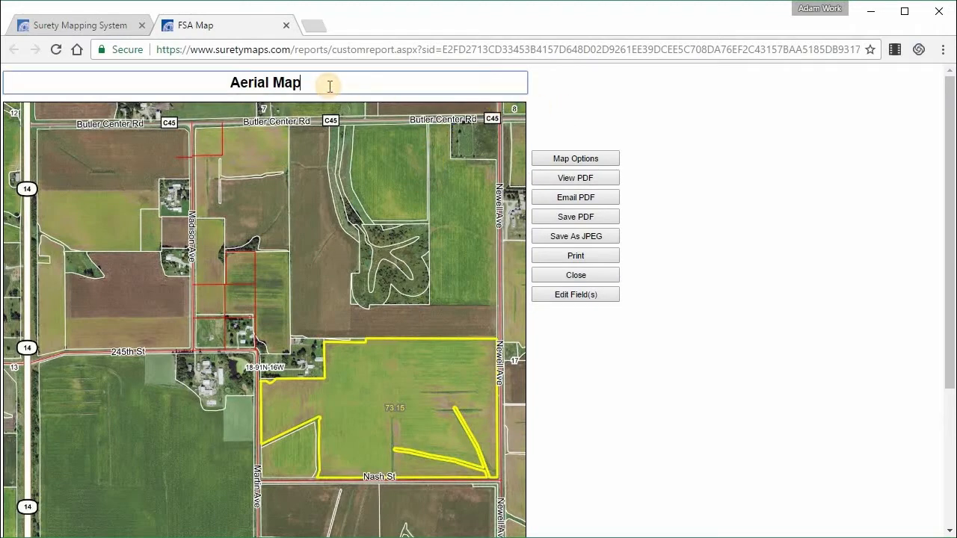
pyautogui.write('12')
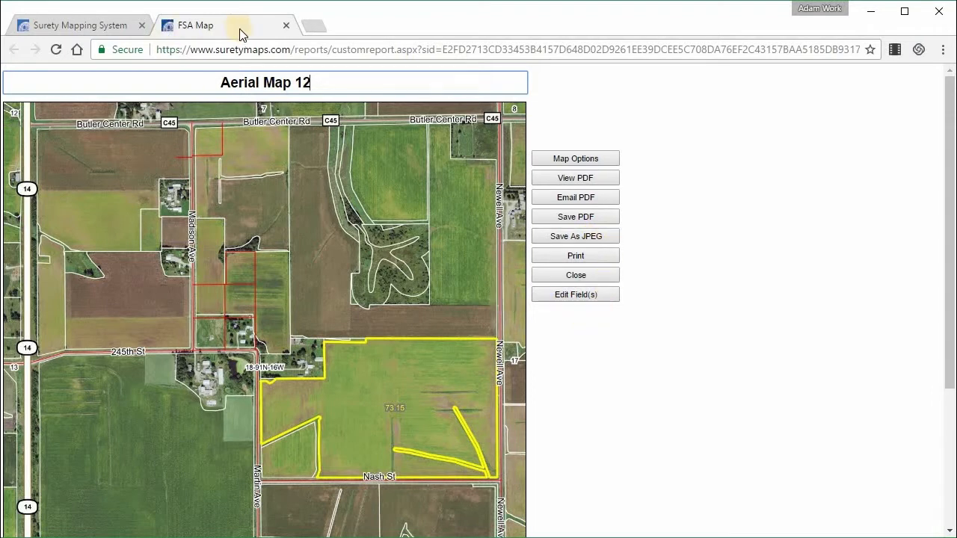
pyautogui.click(285, 25)
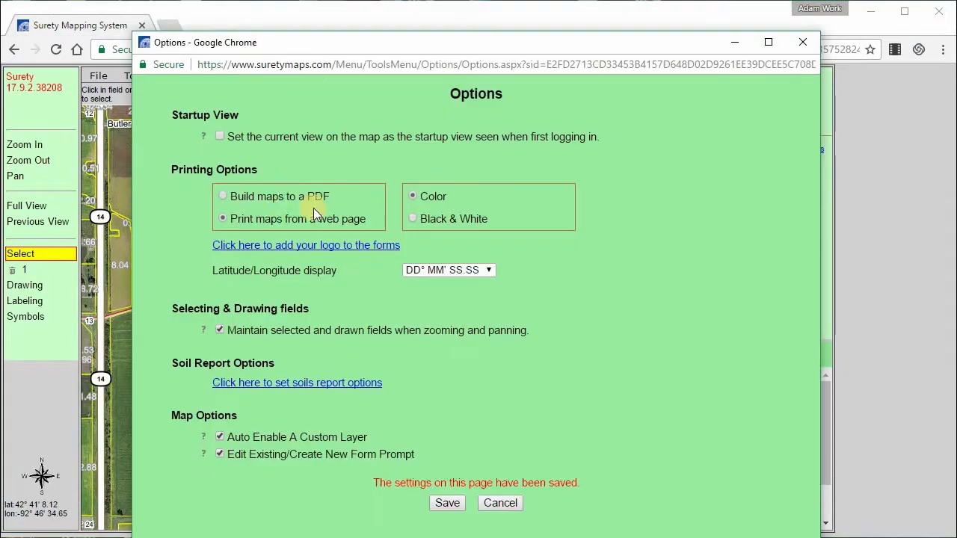
# Set the printing option to build maps to a PDF and save the options
pyautogui.click(280, 195)
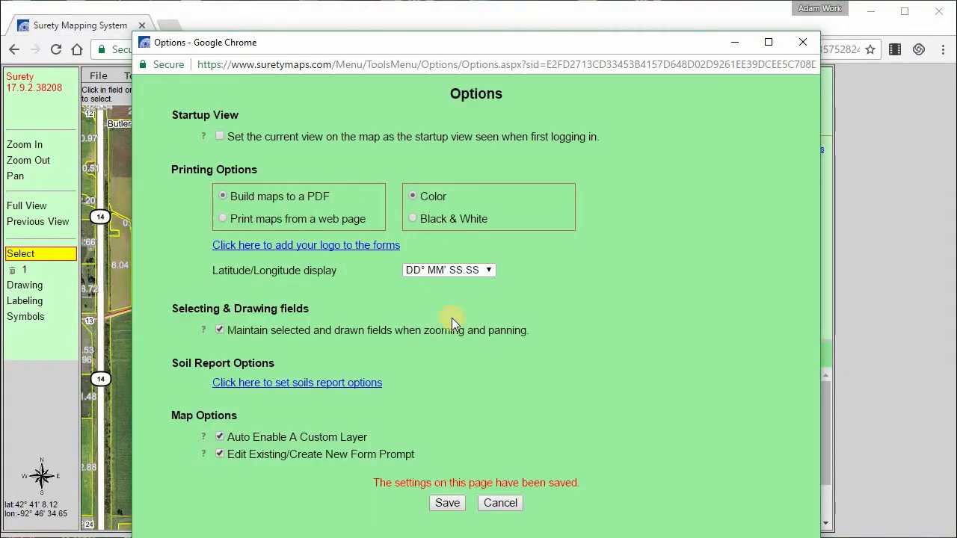
pyautogui.click(447, 502)
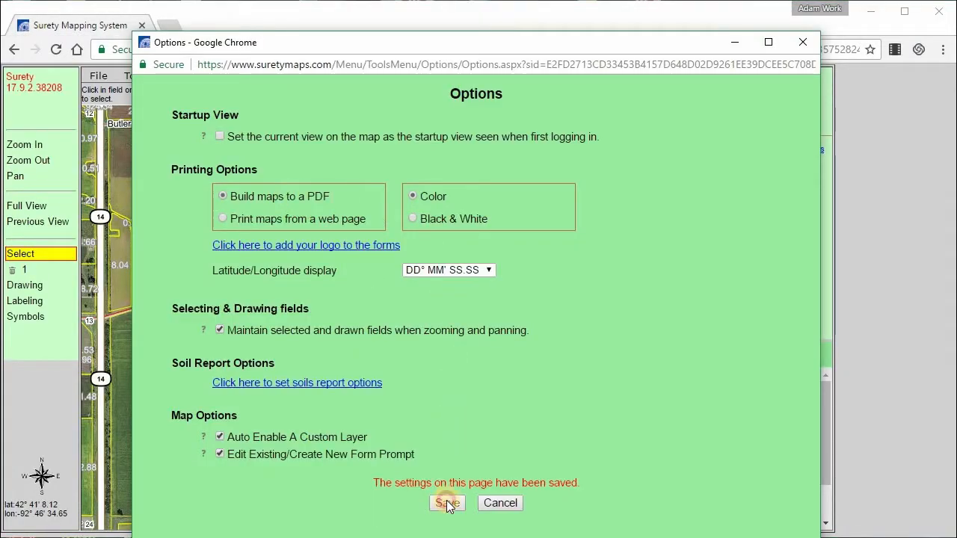
pyautogui.click(847, 281)
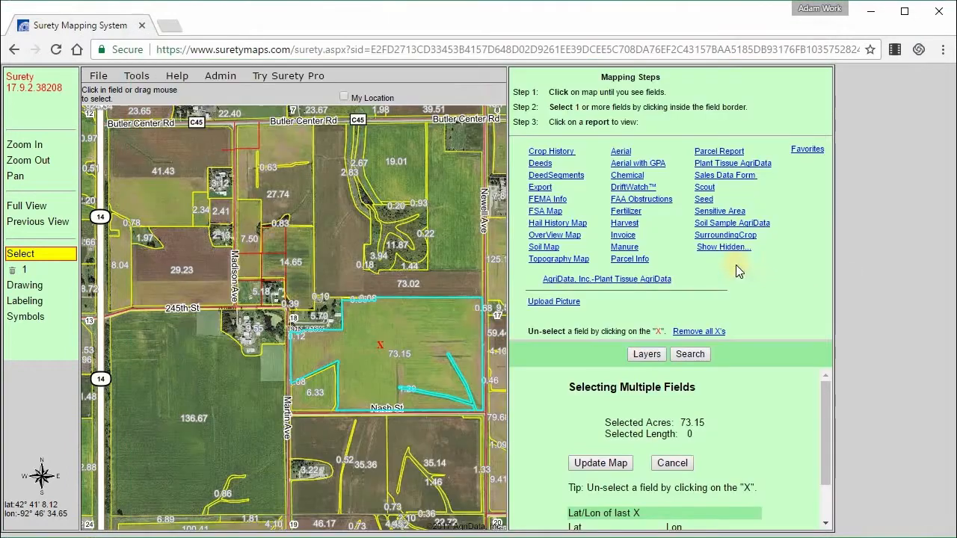
# Generate the selected field's FSA Map as a PDF, look over the whole page, and close it
pyautogui.click(549, 212)
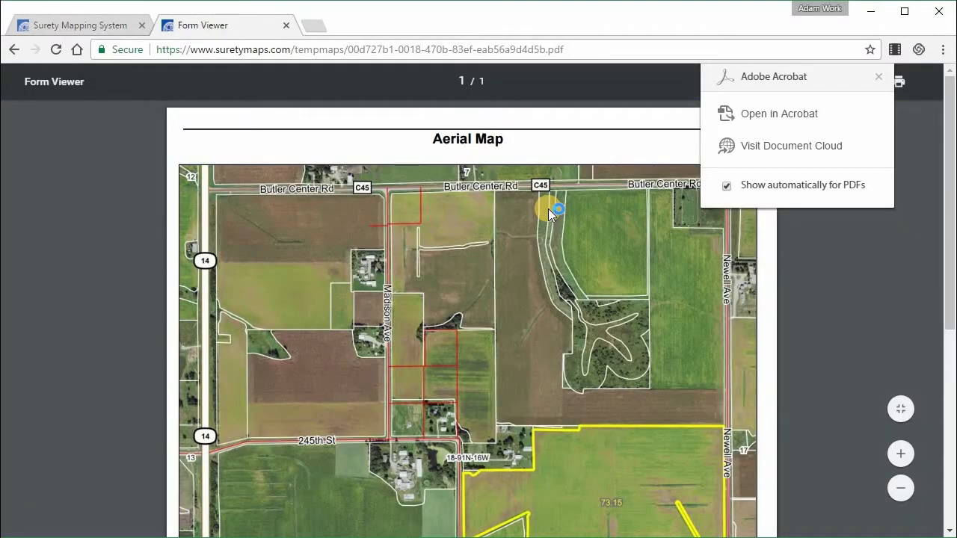
pyautogui.scroll(-1, 548, 212)
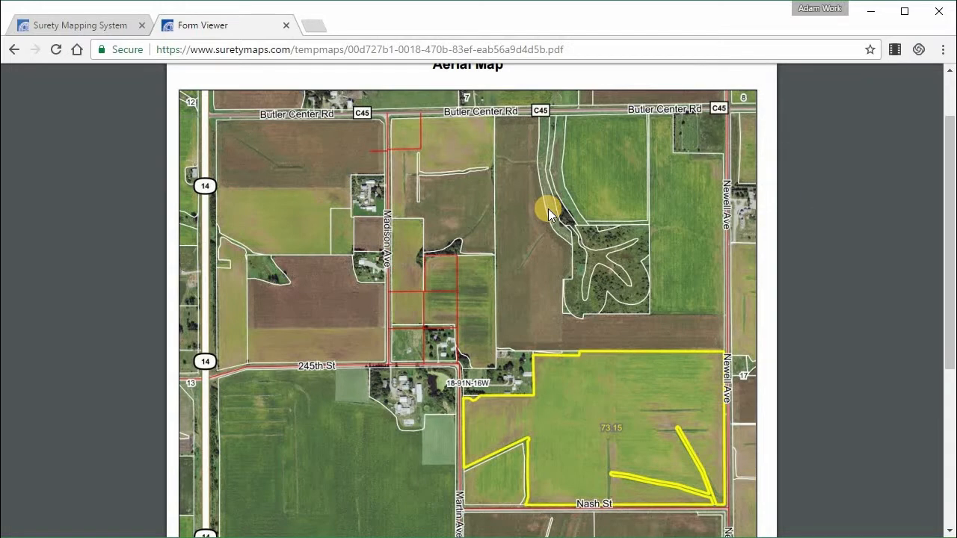
pyautogui.scroll(-3, 548, 213)
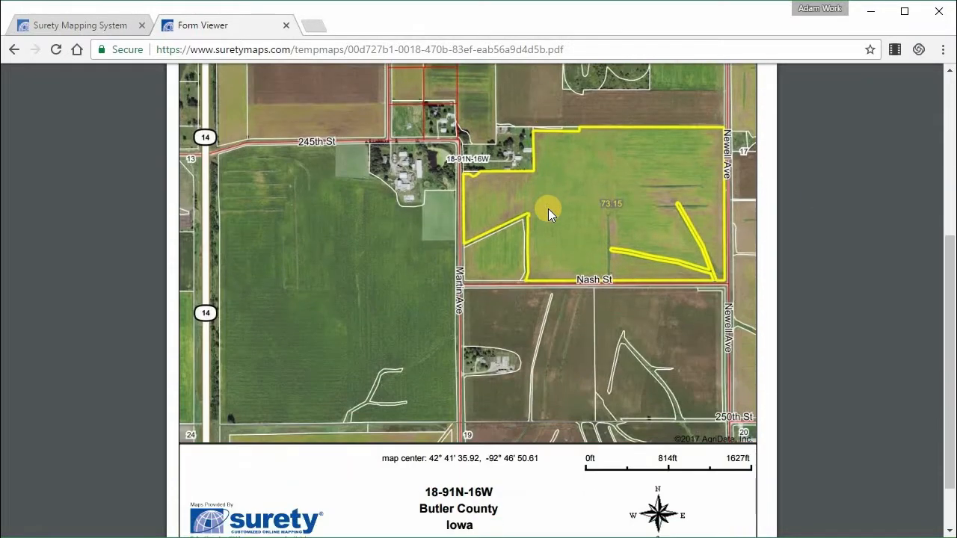
pyautogui.scroll(4, 548, 212)
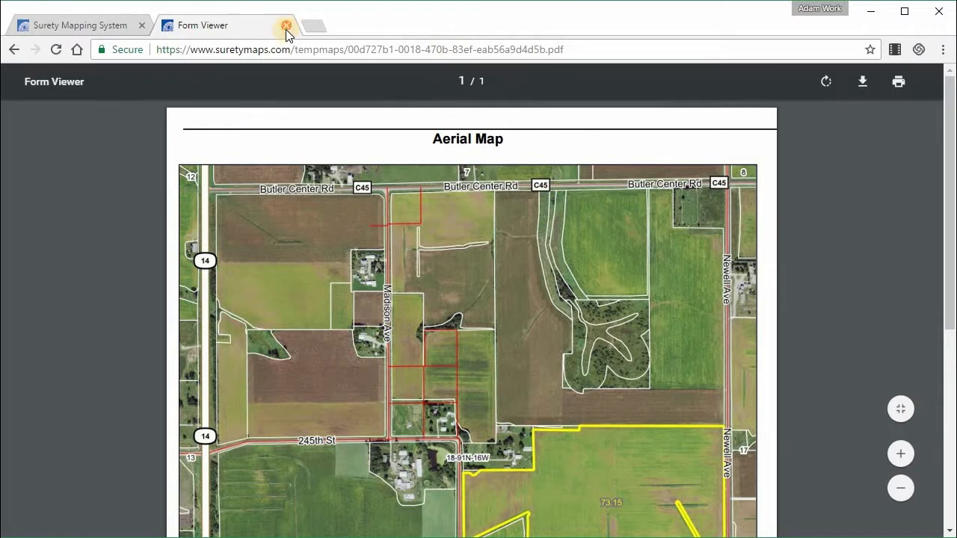
pyautogui.hotkey('ctrl', 'w')
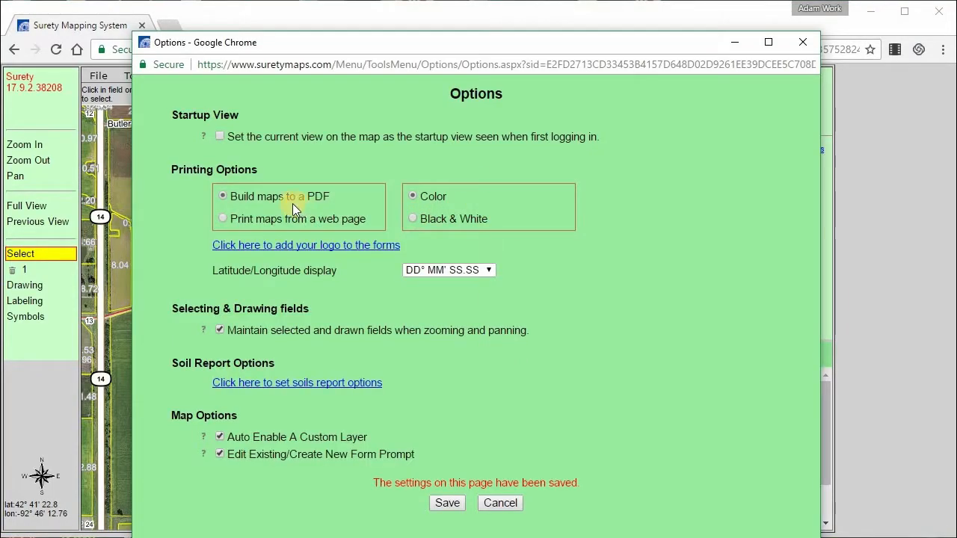
# Save the printing options as web page maps in Black & White, and open the selected field's FSA Map report
pyautogui.click(277, 221)
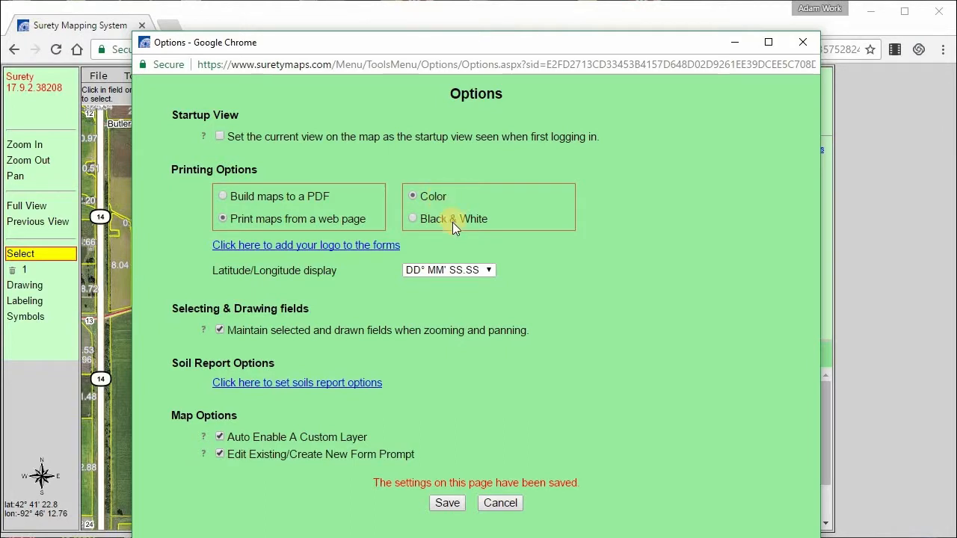
pyautogui.click(412, 217)
pyautogui.click(447, 503)
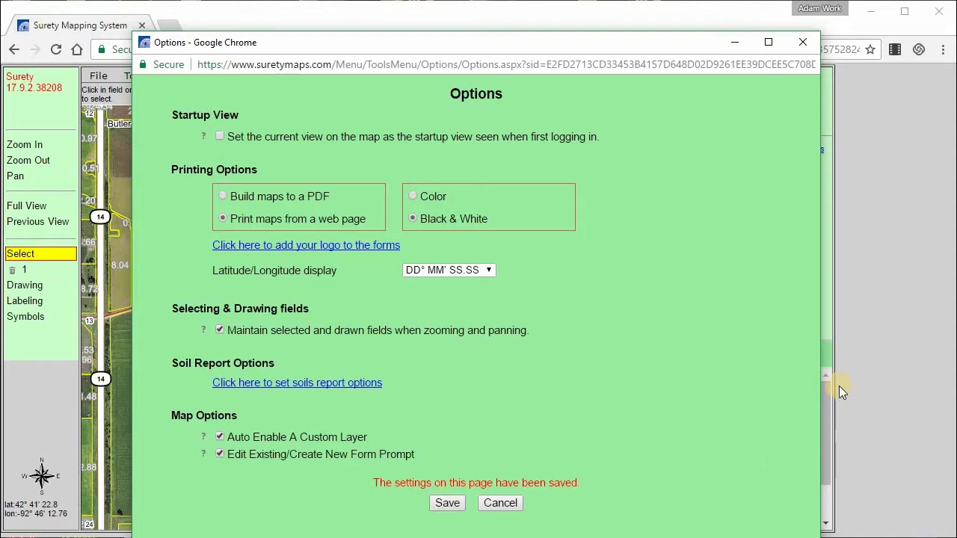
pyautogui.click(841, 337)
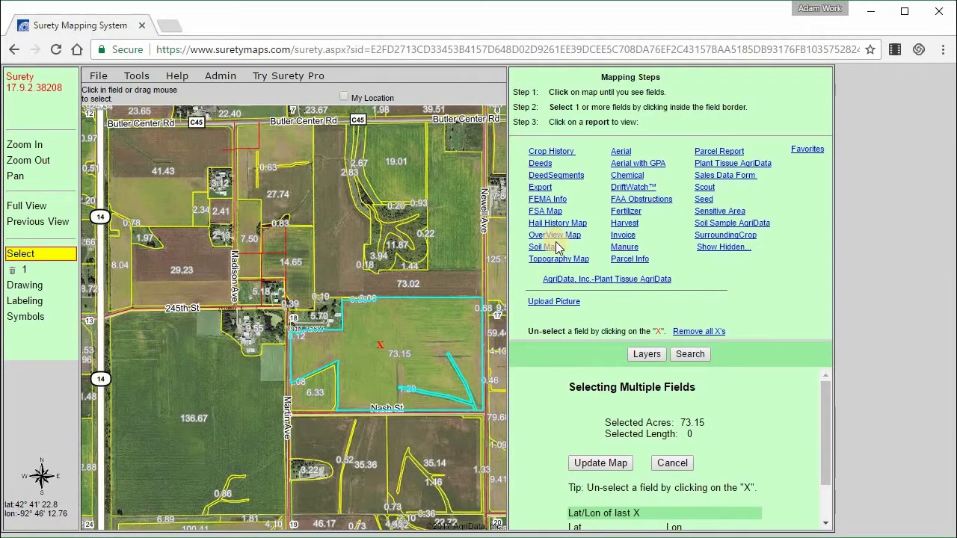
pyautogui.click(562, 213)
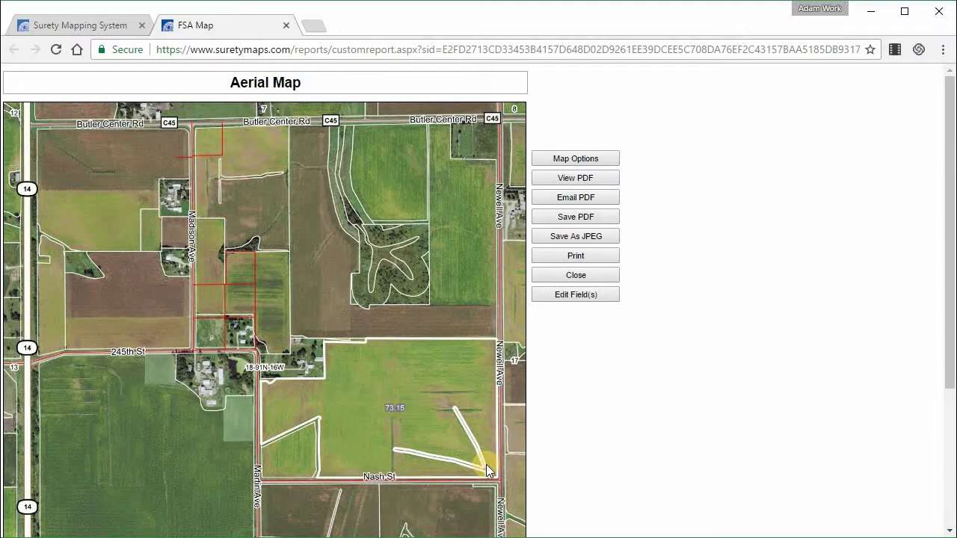
# Set the report's polygon text color to blue in the map options and save them
pyautogui.click(554, 155)
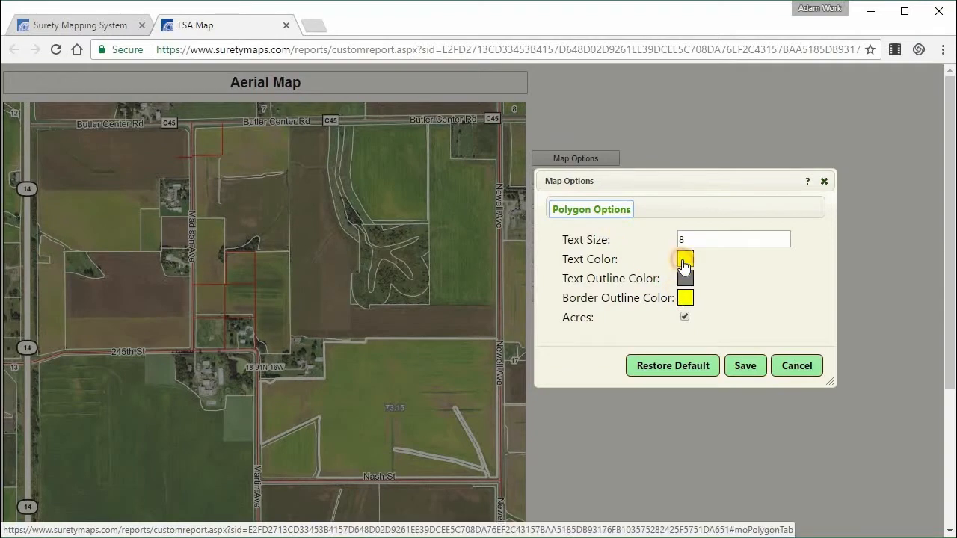
pyautogui.click(685, 260)
pyautogui.click(705, 318)
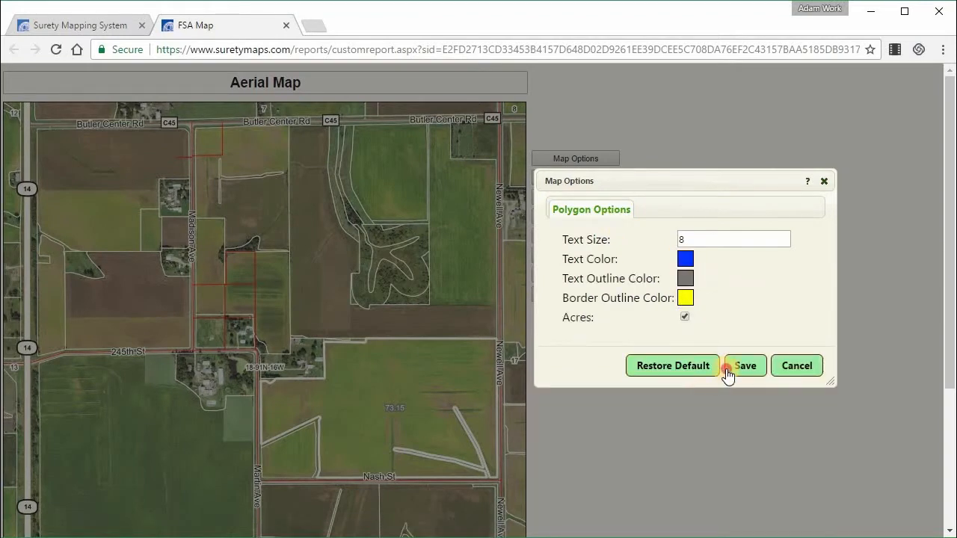
pyautogui.click(726, 369)
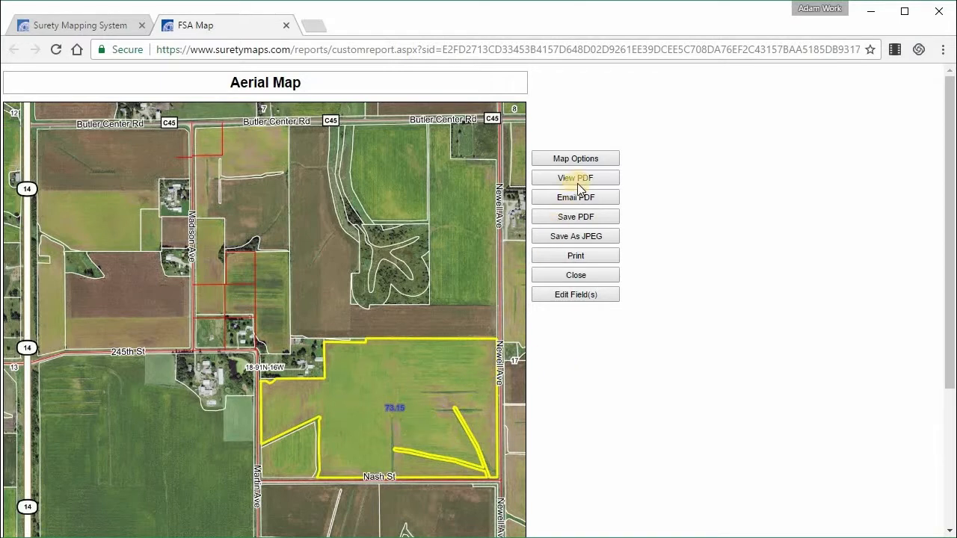
# Restore the report's default polygon map options, save them, and close the FSA Map report
pyautogui.click(591, 164)
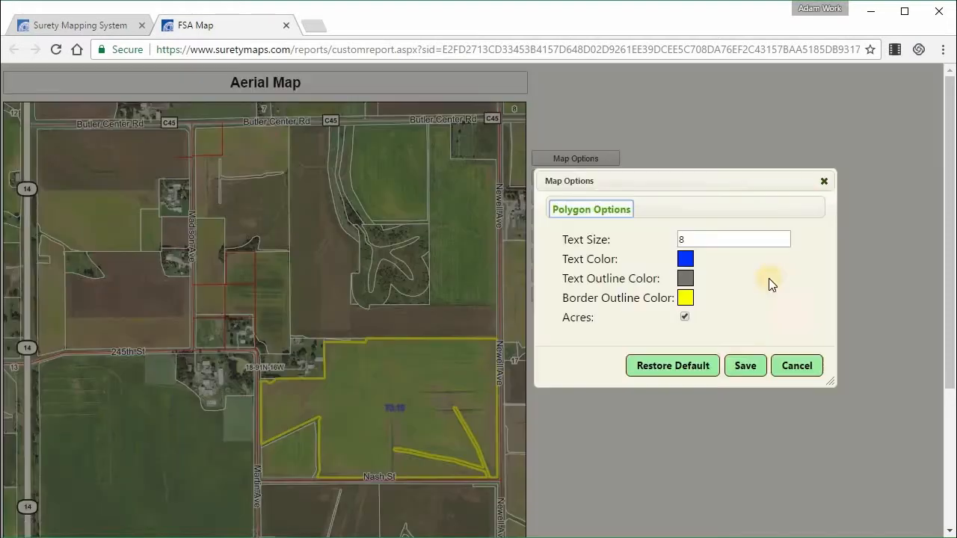
pyautogui.click(682, 372)
pyautogui.click(739, 370)
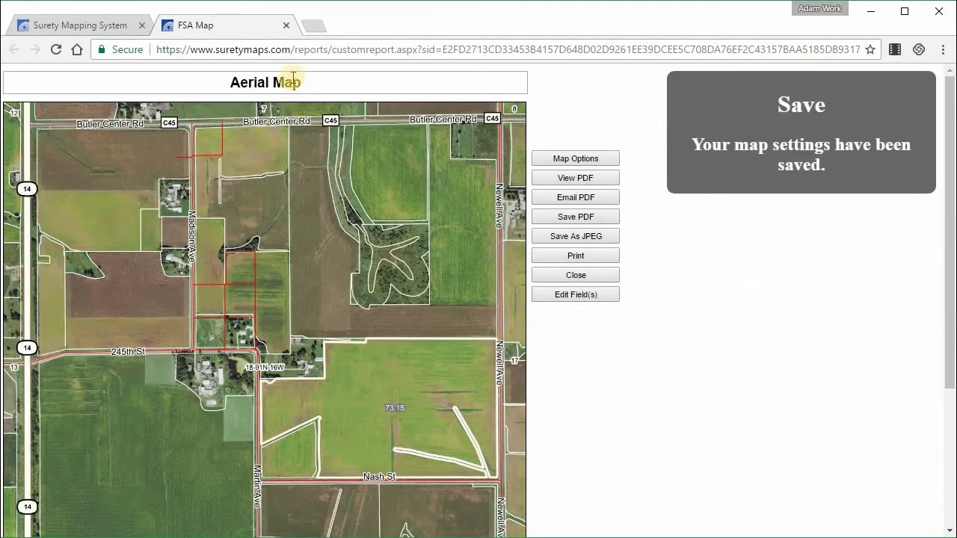
pyautogui.click(288, 25)
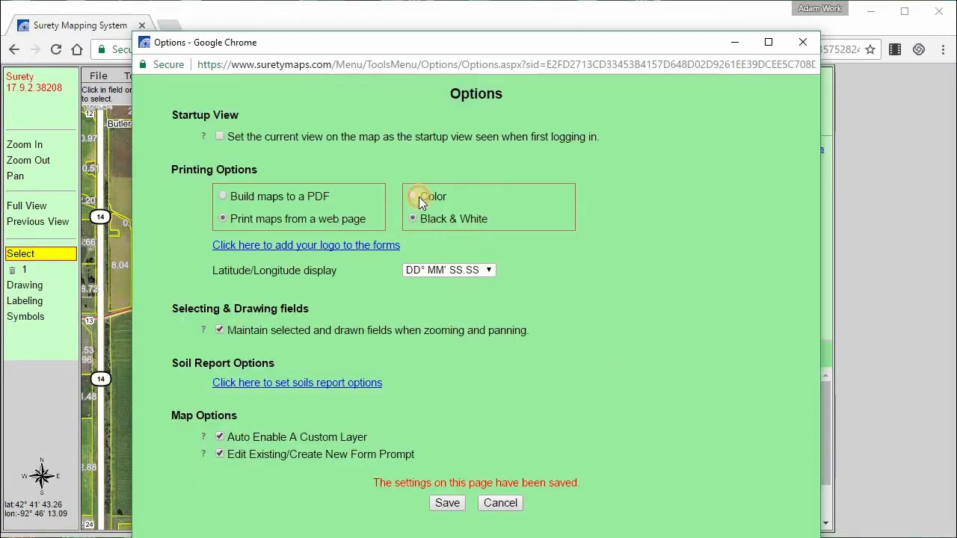
# Examine the Color printing choice and open the page for adding a logo to the forms
pyautogui.click(414, 195)
pyautogui.click(377, 252)
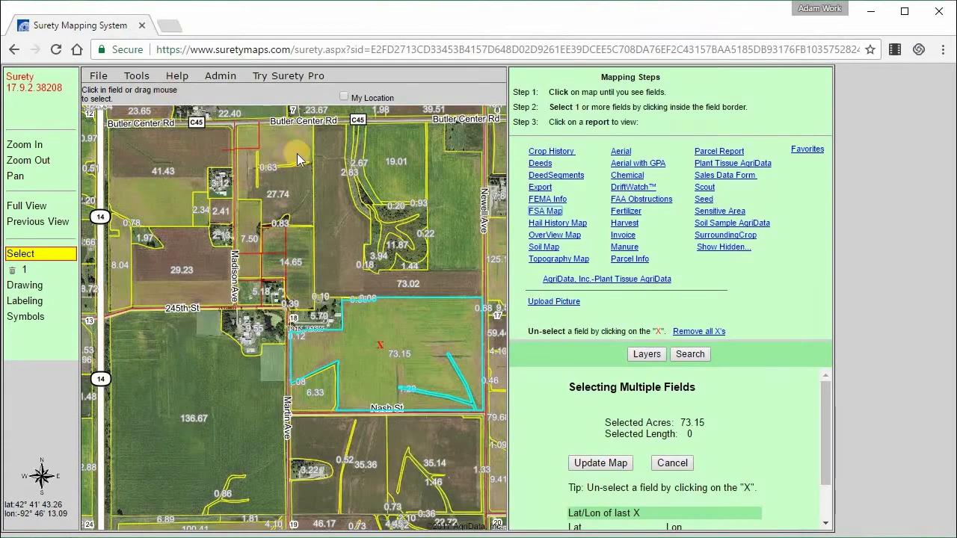
# Open the options page to check the Latitude/Longitude display setting, and return to the map's coordinate readout
pyautogui.click(148, 76)
pyautogui.moveTo(152, 92)
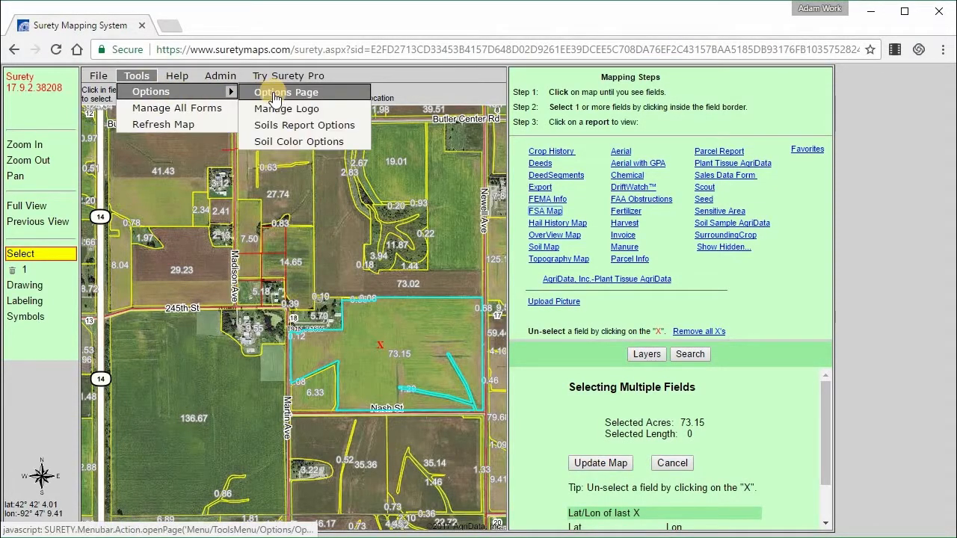
pyautogui.click(274, 98)
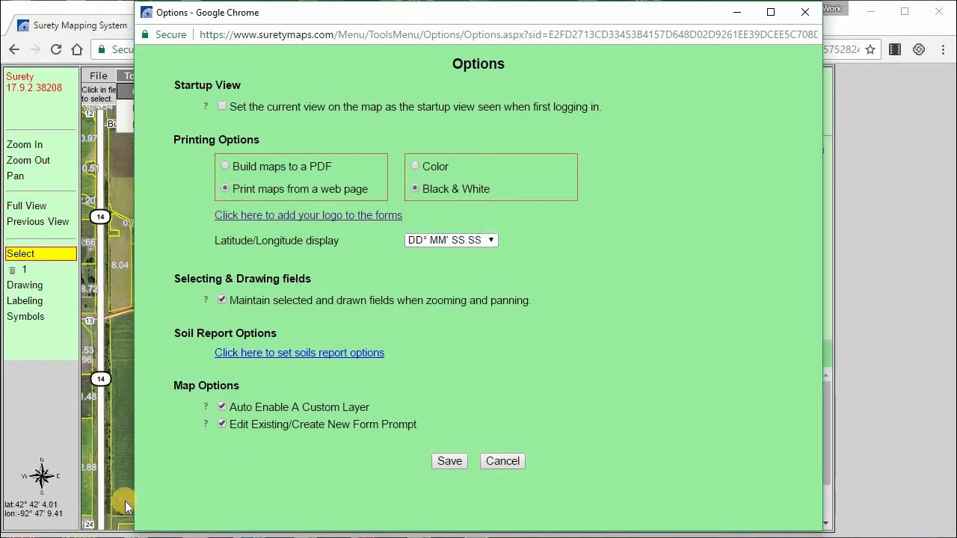
pyautogui.click(22, 510)
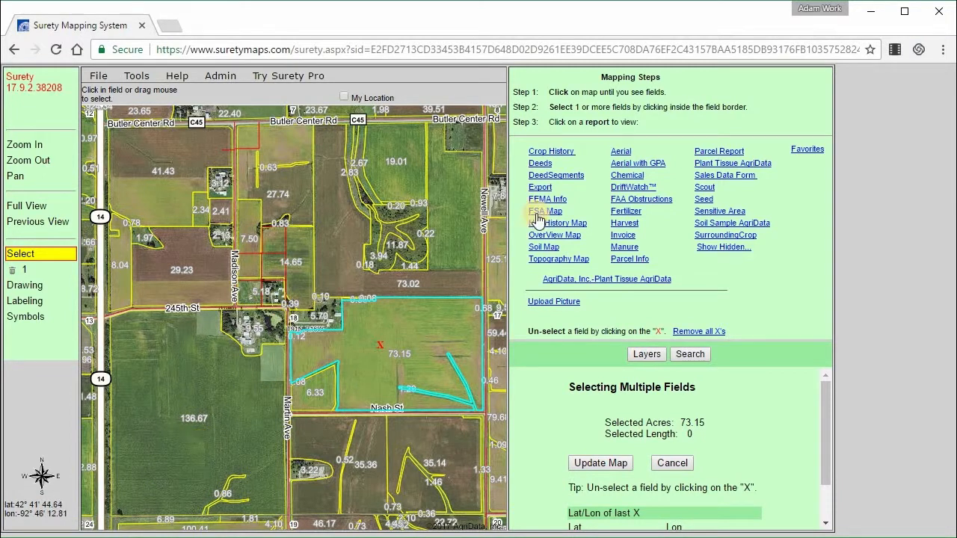
# Open the selected field's FSA Map report and examine the map center coordinates below the map
pyautogui.click(539, 214)
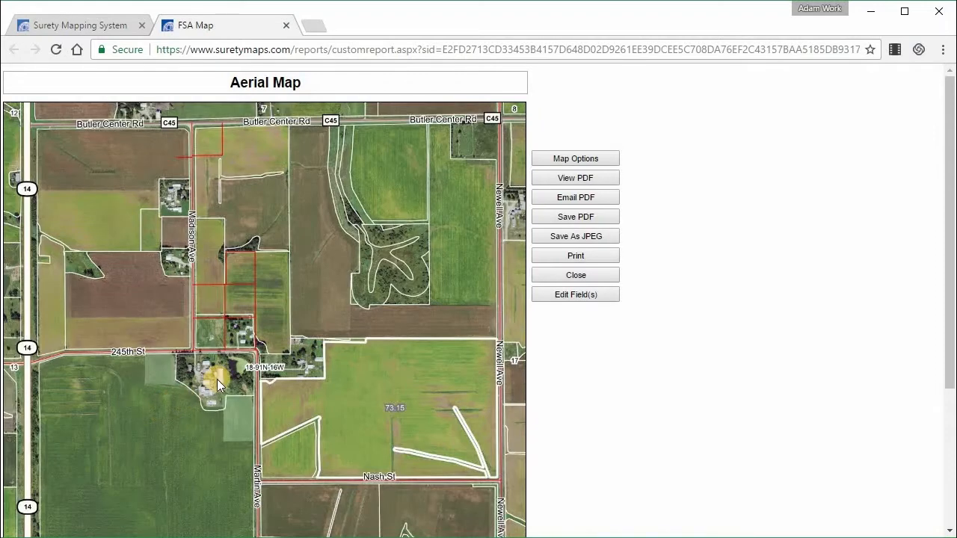
pyautogui.scroll(-2, 218, 379)
pyautogui.moveTo(229, 488); pyautogui.dragTo(334, 487)
pyautogui.click(345, 193)
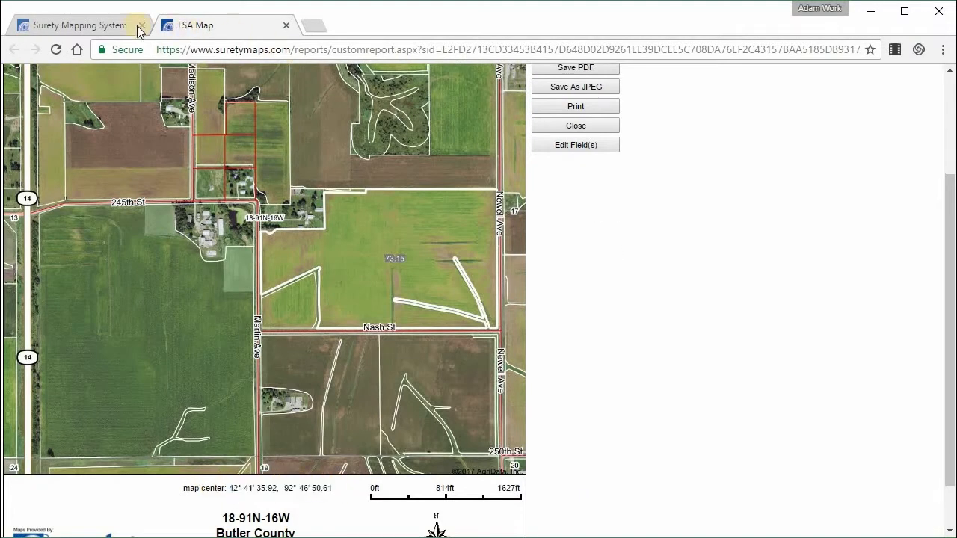
# Set the Latitude/Longitude display to Decimal Degrees on the options page and save the options
pyautogui.click(100, 24)
pyautogui.click(138, 76)
pyautogui.moveTo(224, 91)
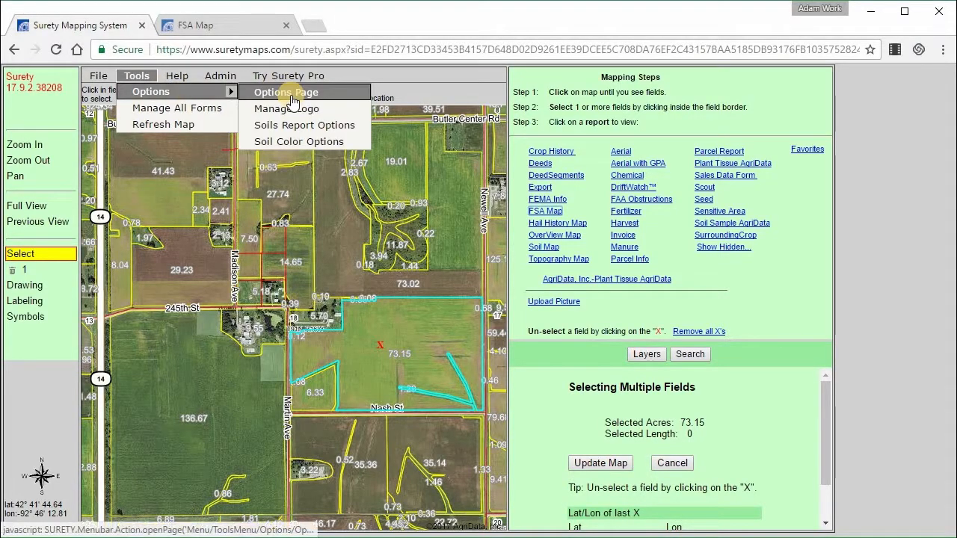
pyautogui.click(293, 100)
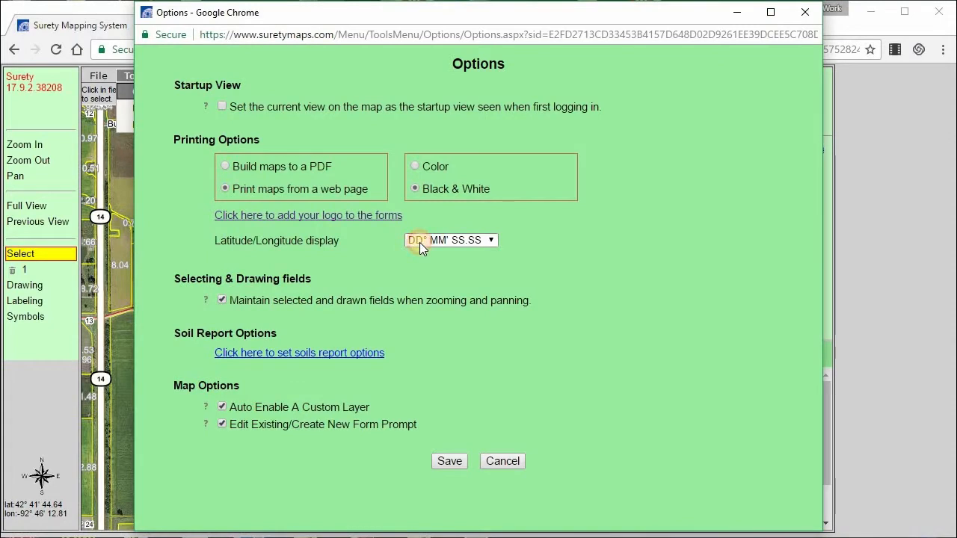
pyautogui.click(420, 242)
pyautogui.click(445, 254)
pyautogui.click(449, 462)
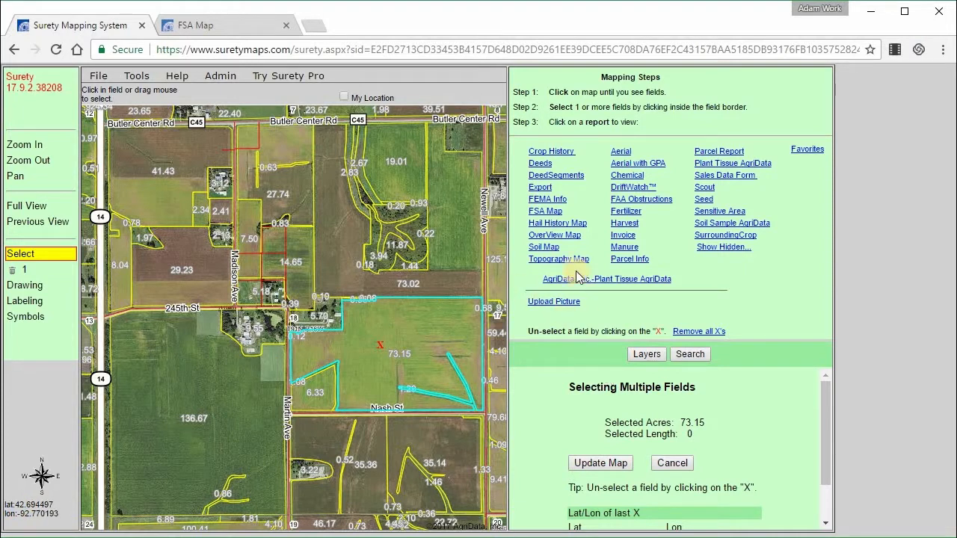
# Regenerate the selected field's FSA Map report, check the format of its map center coordinates, and close it
pyautogui.click(550, 213)
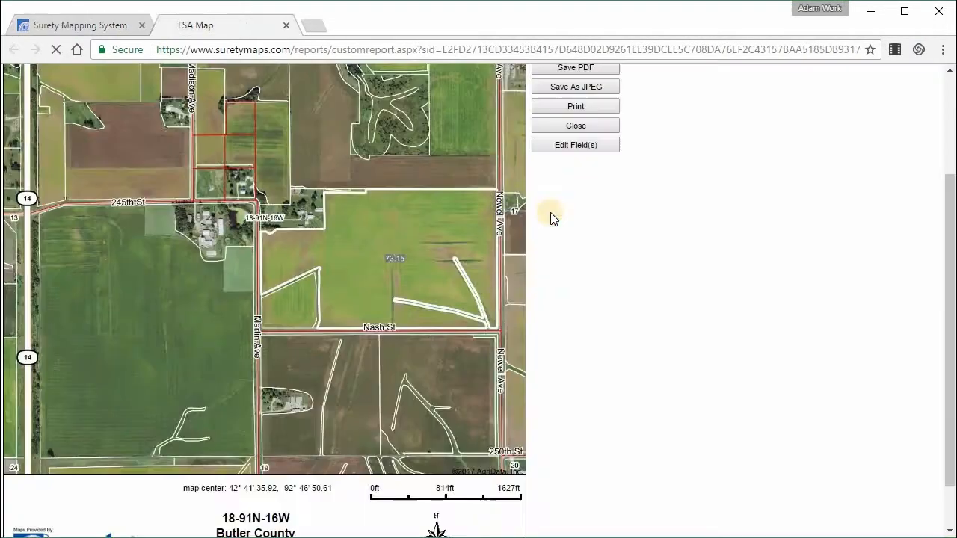
pyautogui.scroll(-3, 552, 216)
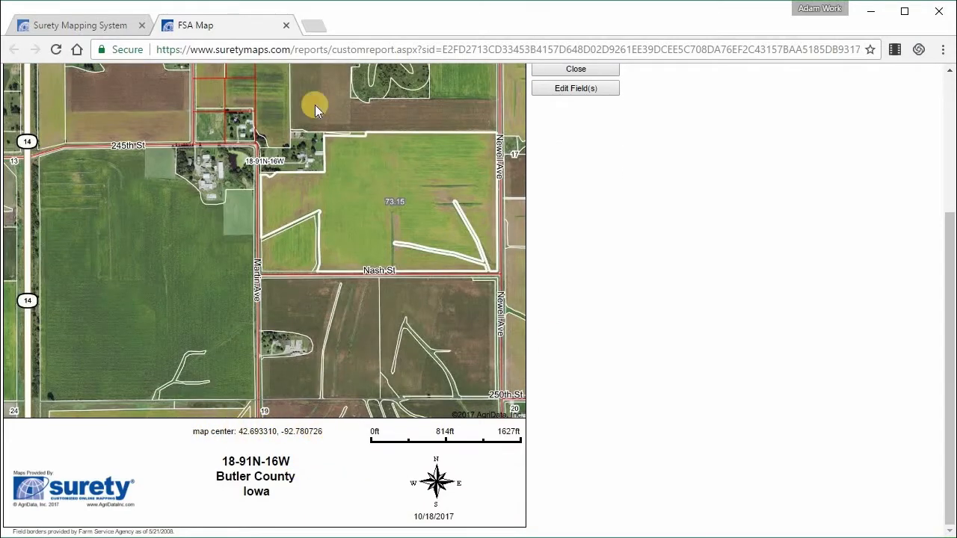
pyautogui.click(291, 28)
# Review the Selecting & Drawing fields option, and pan and zoom out the map to check the selected field
pyautogui.click(135, 73)
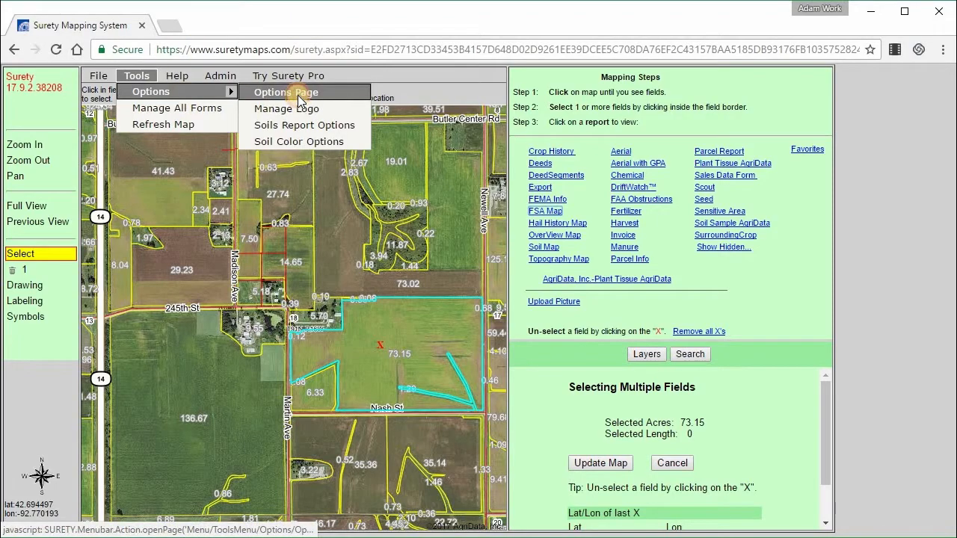
pyautogui.click(298, 93)
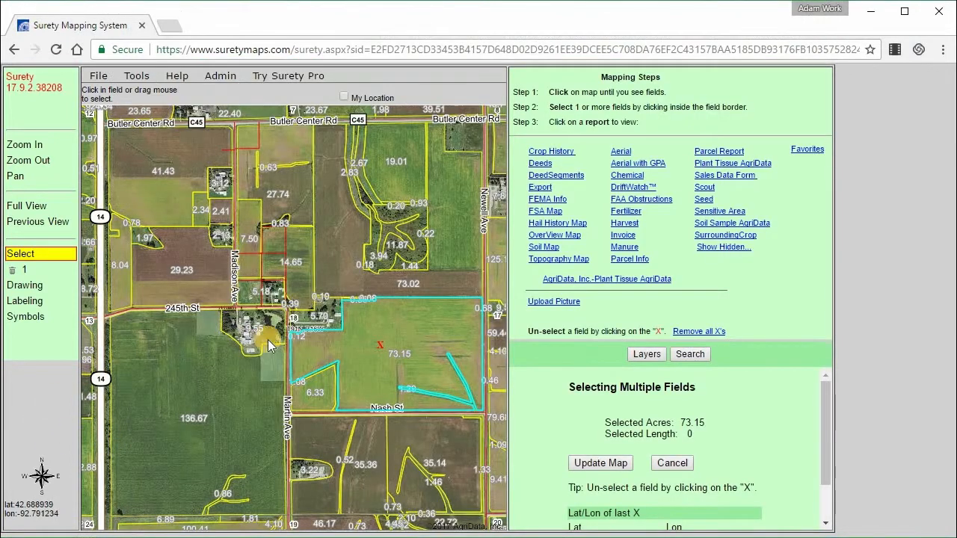
pyautogui.click(33, 177)
pyautogui.moveTo(224, 218); pyautogui.dragTo(191, 255)
pyautogui.click(43, 159)
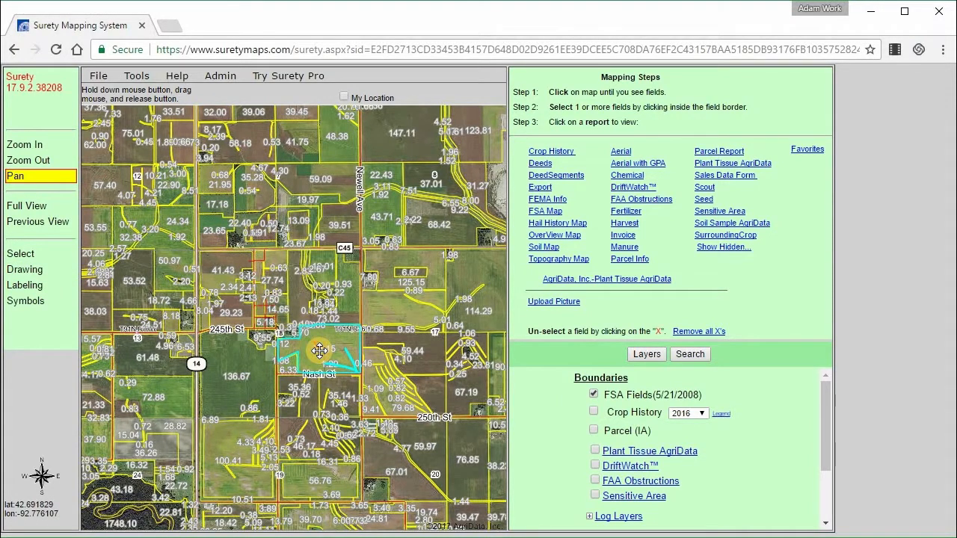
pyautogui.click(320, 350)
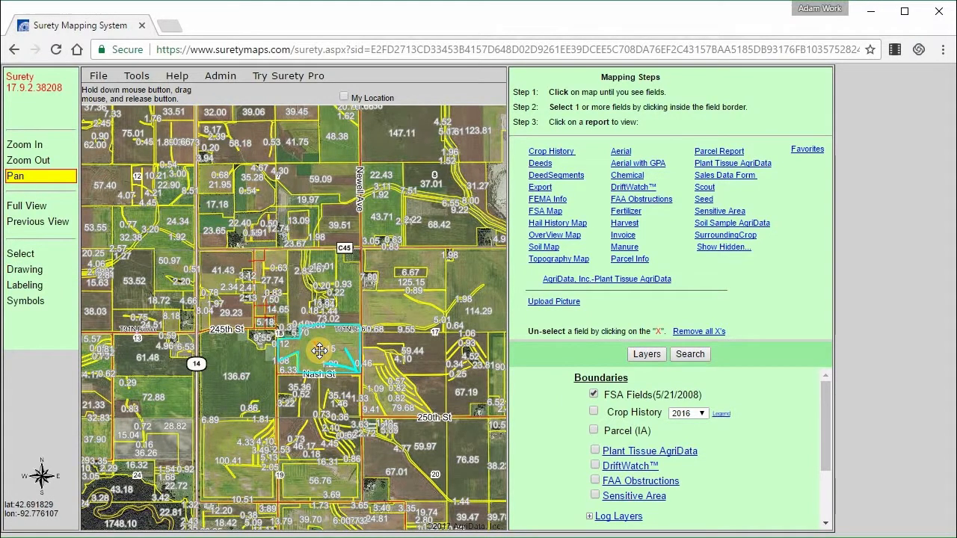
# Turn off maintaining selected and drawn fields when zooming and panning, save the options, and pan the map
pyautogui.click(177, 76)
pyautogui.click(137, 78)
pyautogui.moveTo(224, 91)
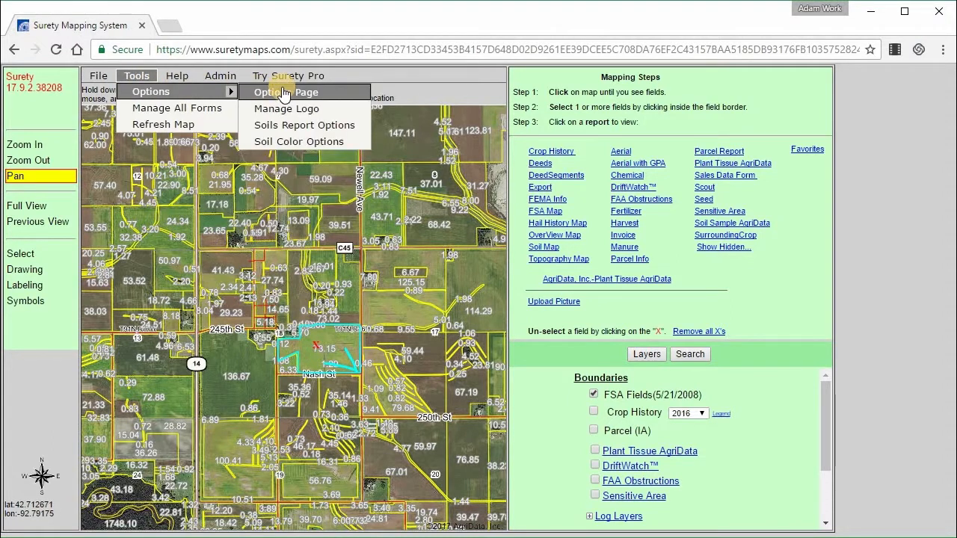
pyautogui.click(284, 92)
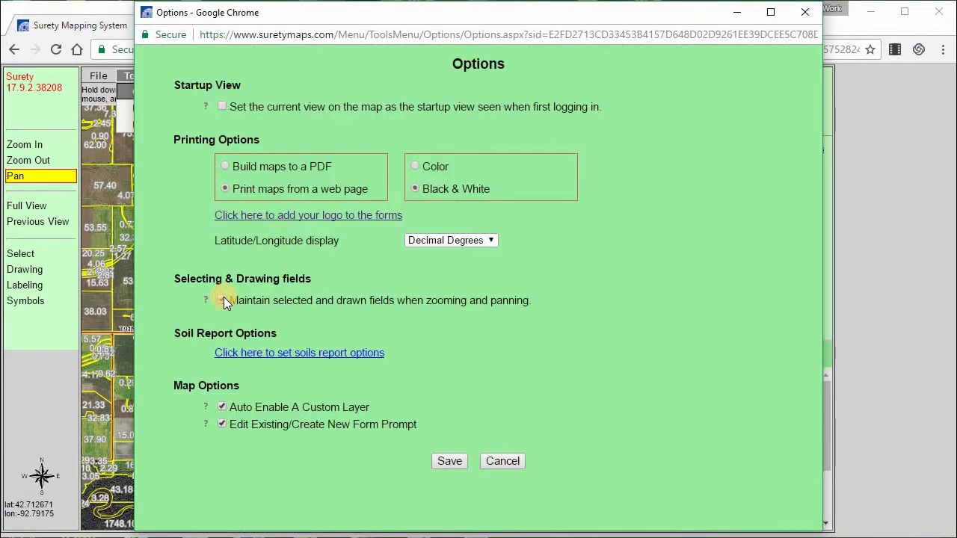
pyautogui.click(453, 459)
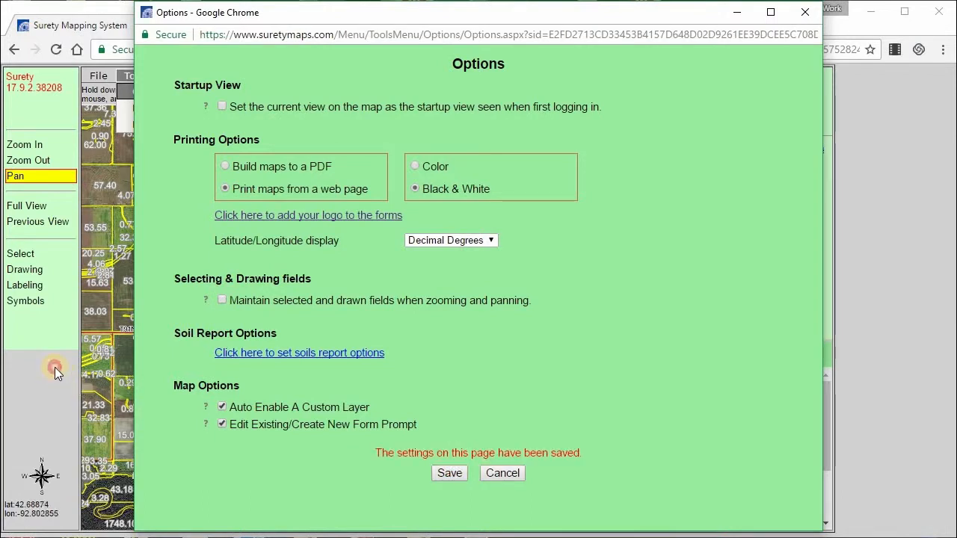
pyautogui.moveTo(291, 356); pyautogui.dragTo(219, 426)
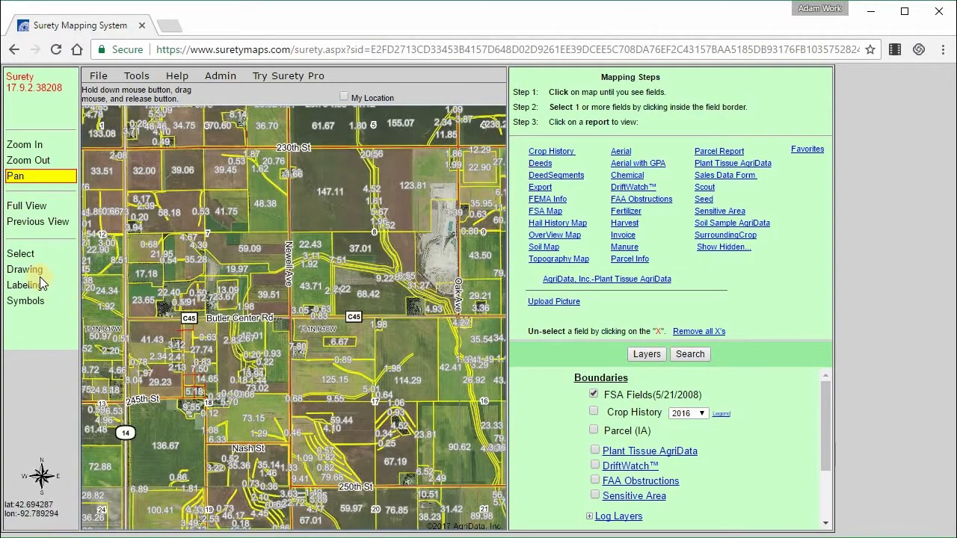
# Draw a four-sided field across Newell Ave, about 5,969 feet in total length, and zoom the map out and back in
pyautogui.click(35, 276)
pyautogui.click(300, 267)
pyautogui.click(246, 267)
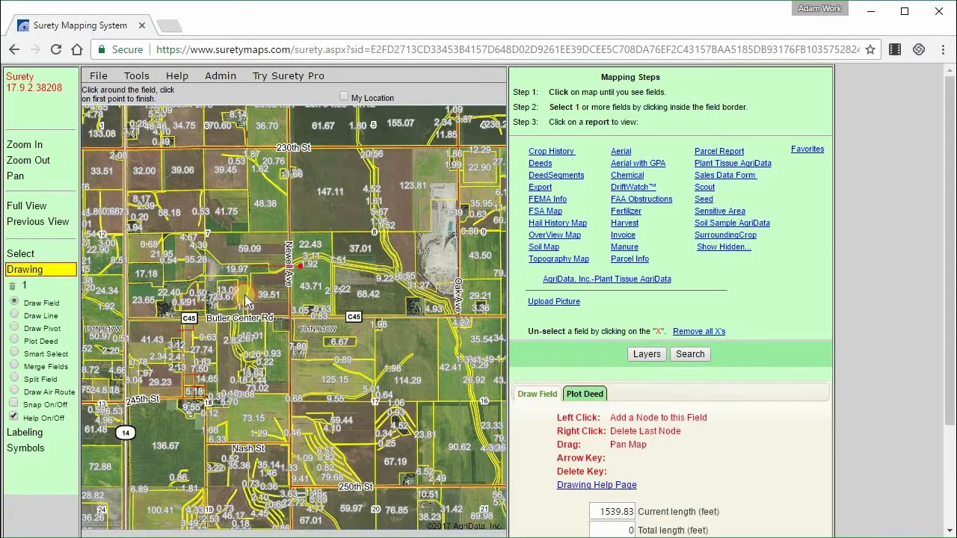
pyautogui.click(245, 294)
pyautogui.doubleClick(318, 295)
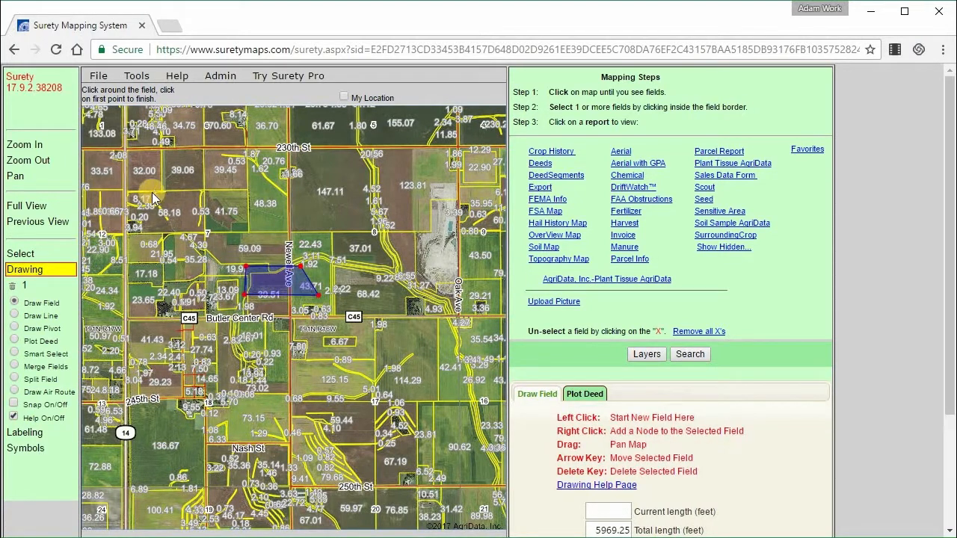
pyautogui.scroll(-3, 273, 244)
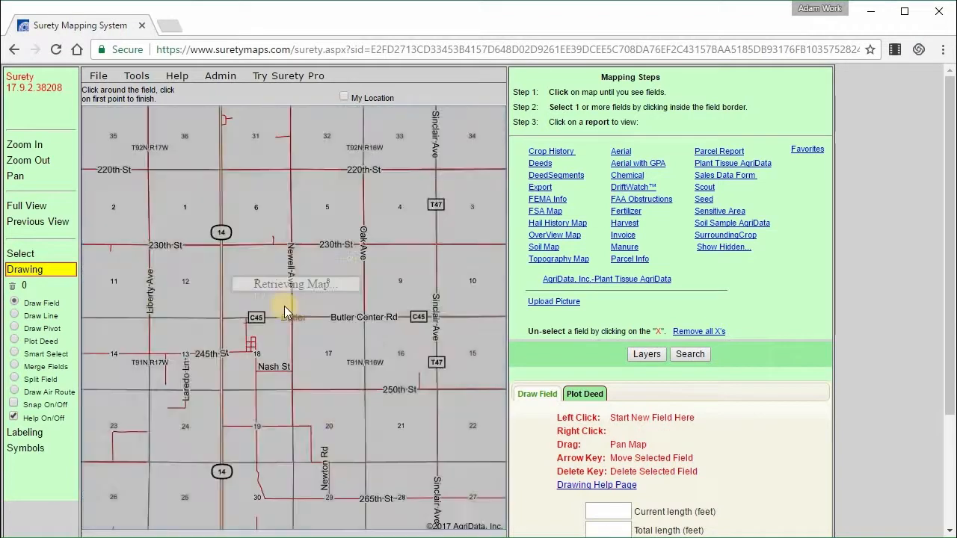
pyautogui.scroll(3, 261, 280)
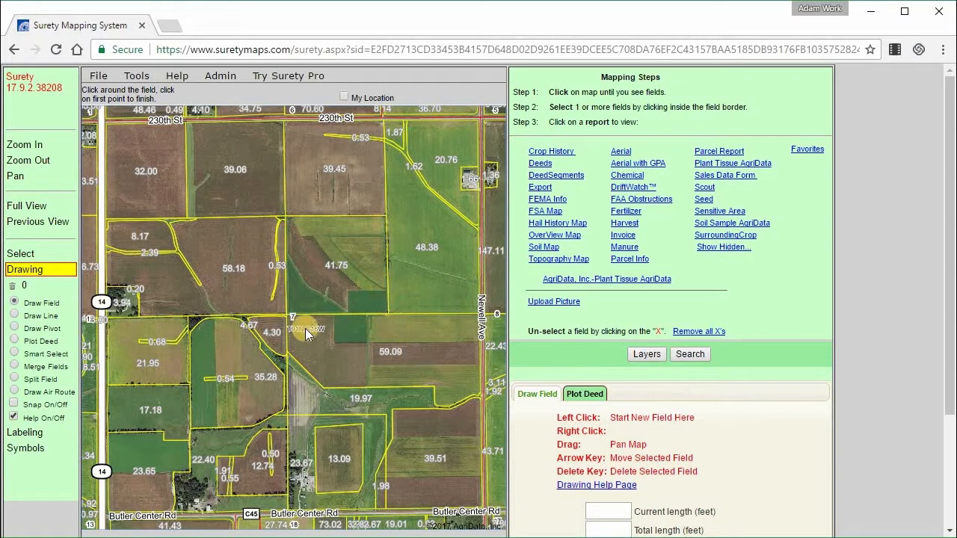
# Turn maintaining selected and drawn fields when zooming and panning back on, and save the options
pyautogui.click(136, 76)
pyautogui.moveTo(216, 91)
pyautogui.click(281, 93)
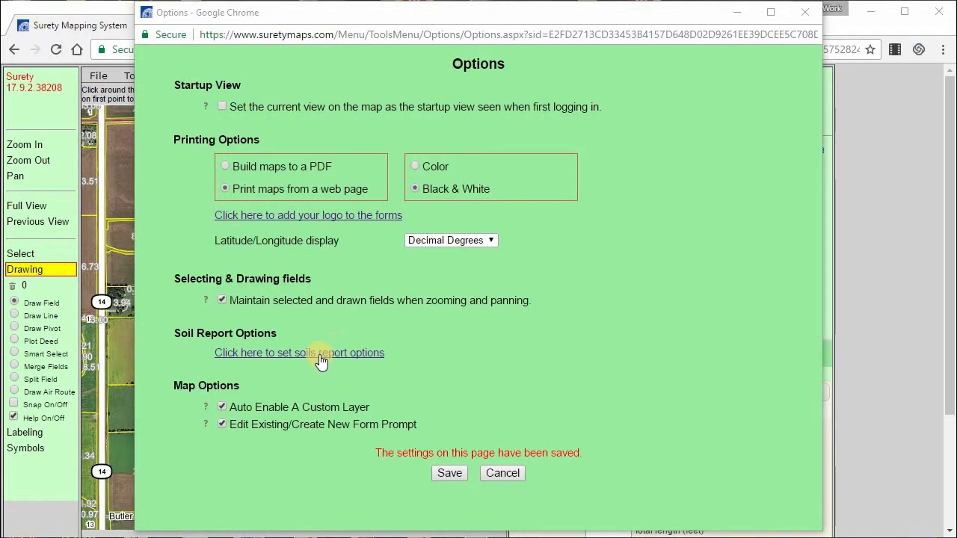
# Look over the Soils Report Options page from the options page link, close it, and reopen it directly from the map
pyautogui.click(319, 355)
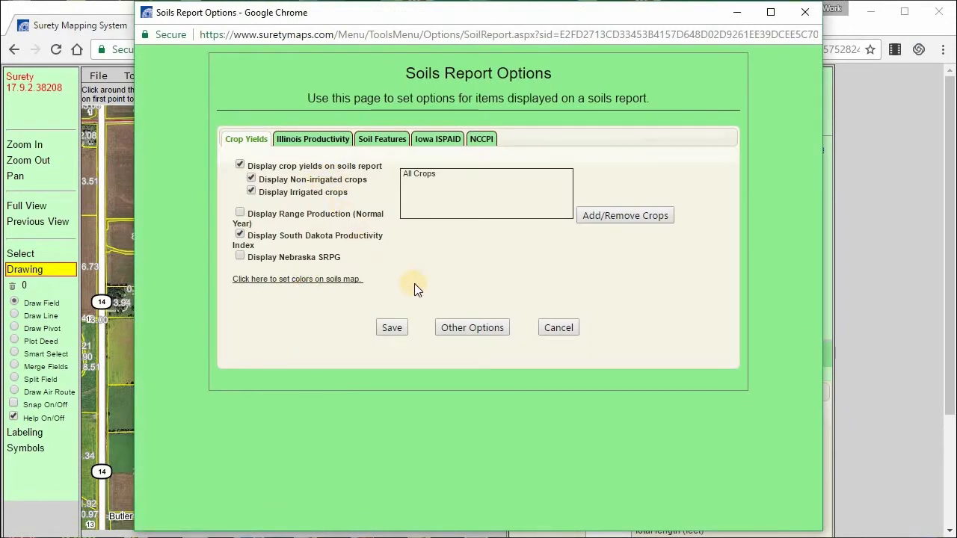
pyautogui.click(805, 12)
pyautogui.moveTo(146, 78)
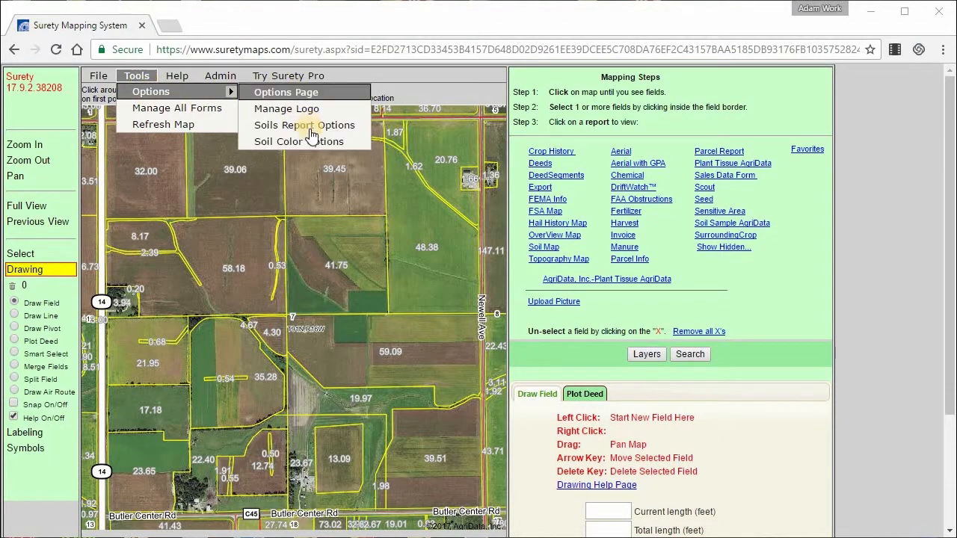
pyautogui.click(310, 126)
pyautogui.click(461, 180)
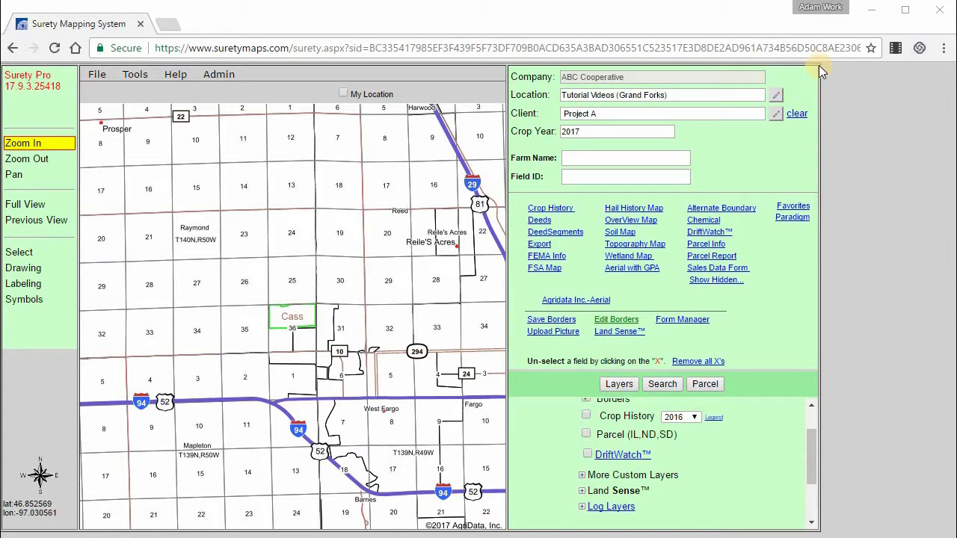
# Review the Force Client Crop Year map option on the Surety Pro options page, and cancel without saving
pyautogui.click(135, 74)
pyautogui.moveTo(150, 88)
pyautogui.click(258, 89)
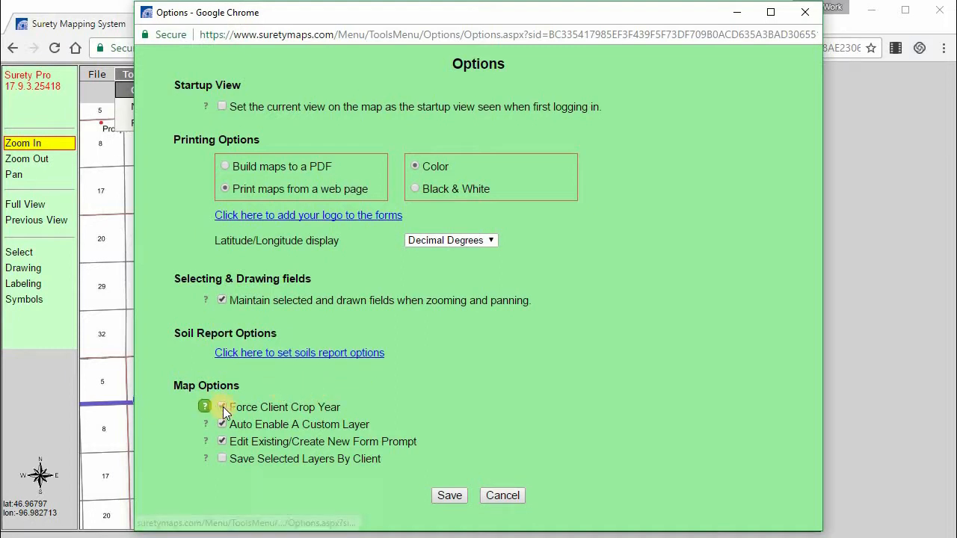
pyautogui.click(514, 498)
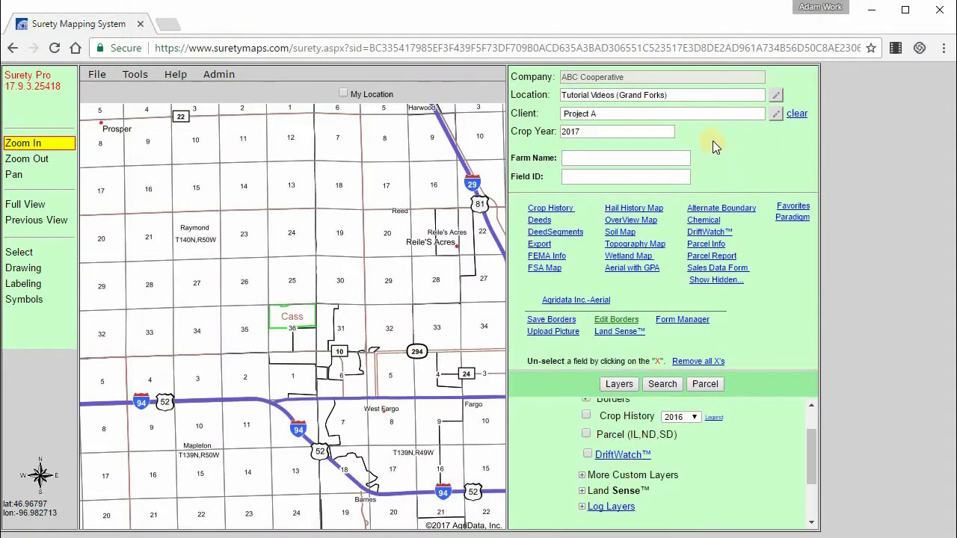
# Try to switch the crop year for Project A to All Years
pyautogui.click(595, 133)
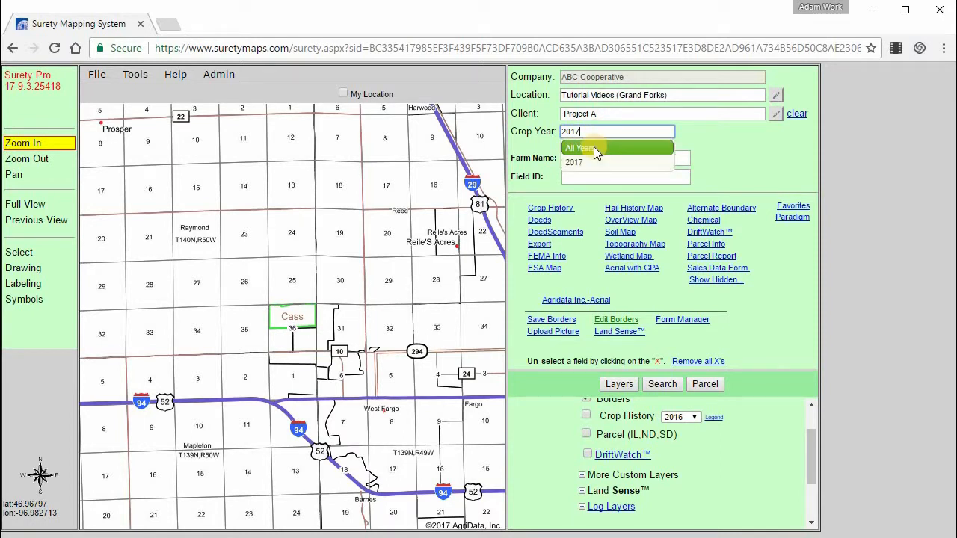
pyautogui.click(594, 148)
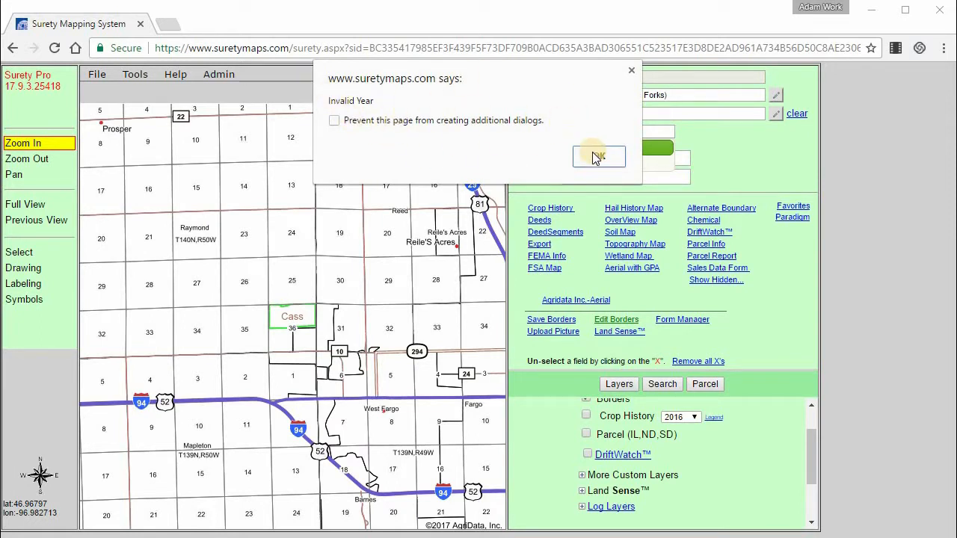
pyautogui.click(598, 156)
# Review the Auto Enable A Custom Layer map option on the options page and close the page without changes
pyautogui.click(135, 74)
pyautogui.moveTo(142, 88)
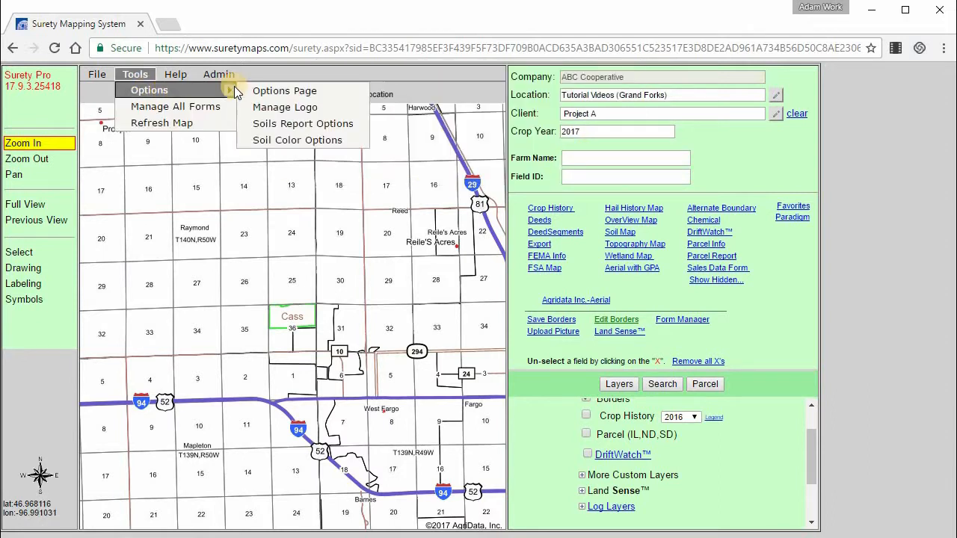
pyautogui.click(280, 90)
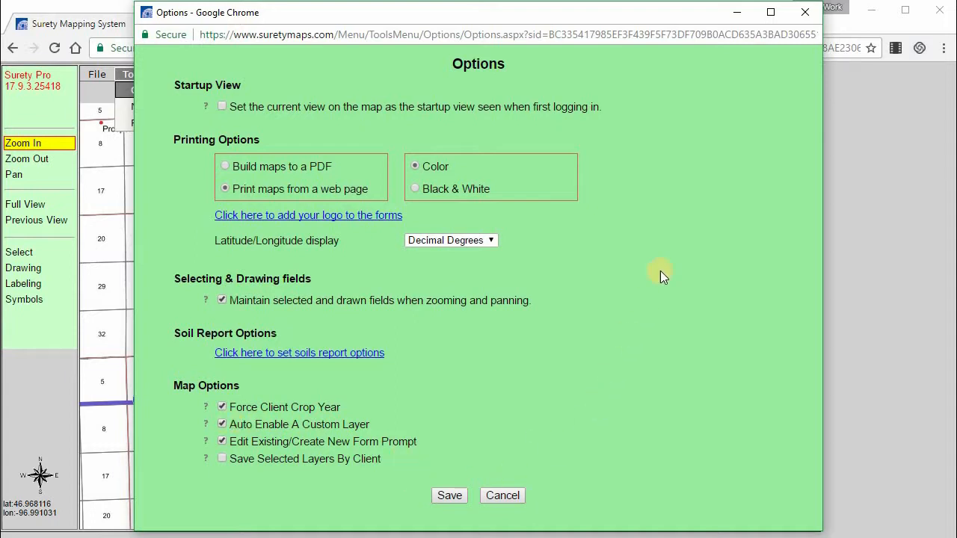
pyautogui.click(799, 18)
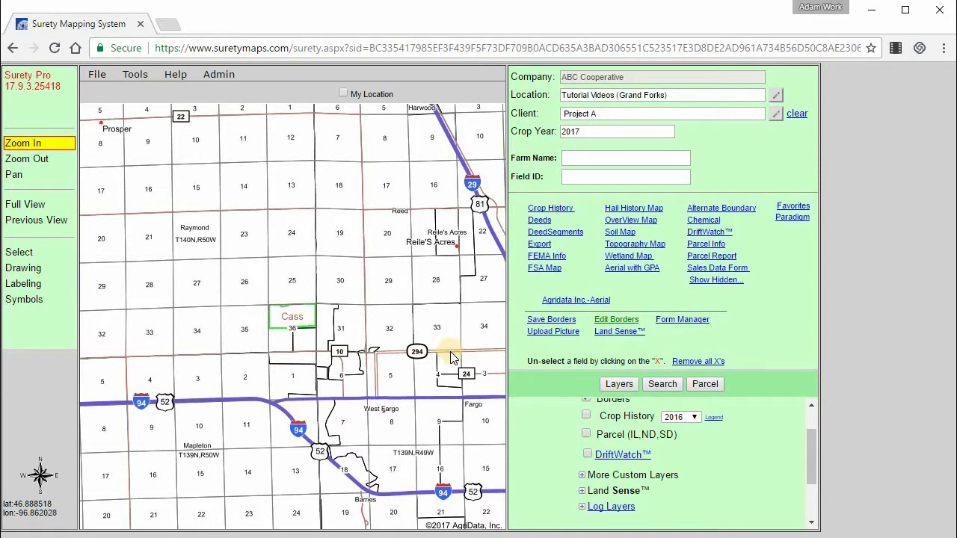
# Create a Chemical form for the 302.18-acre field in section 36 with Corn as the crop, save it, and close it
pyautogui.click(286, 329)
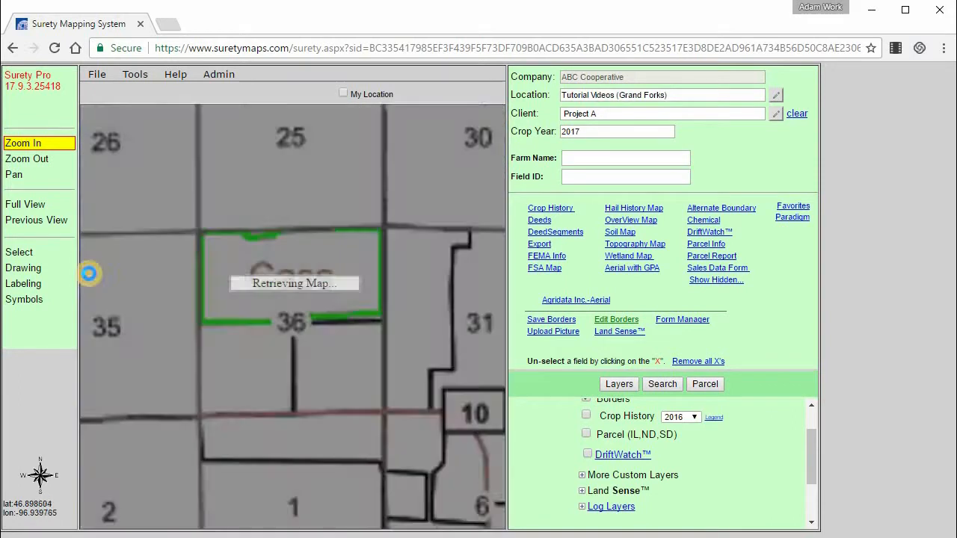
pyautogui.click(59, 254)
pyautogui.click(280, 250)
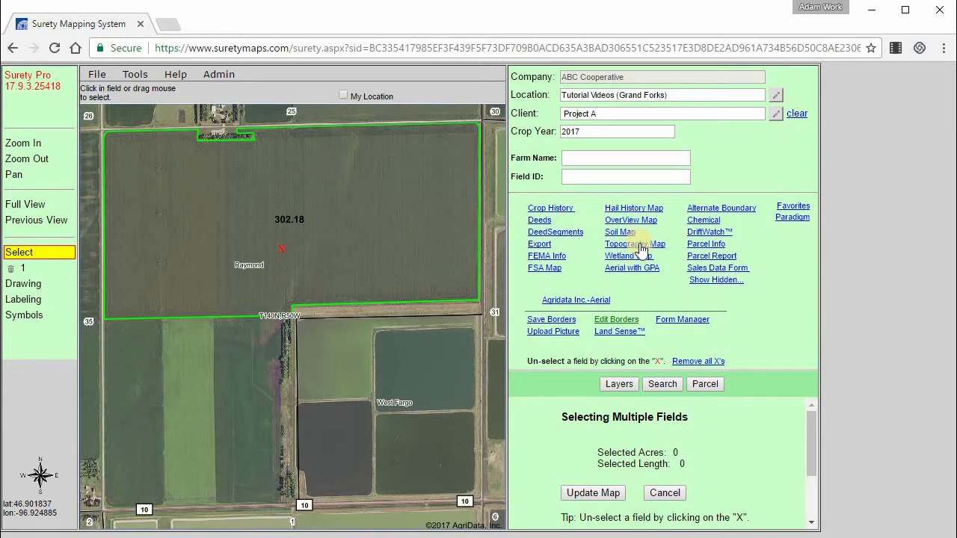
pyautogui.click(487, 222)
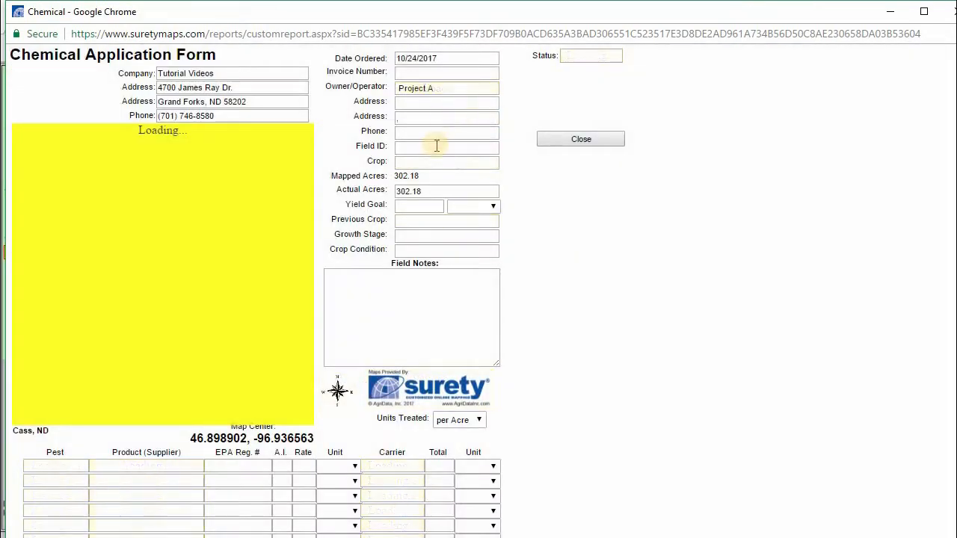
pyautogui.click(435, 163)
pyautogui.click(434, 179)
pyautogui.click(580, 113)
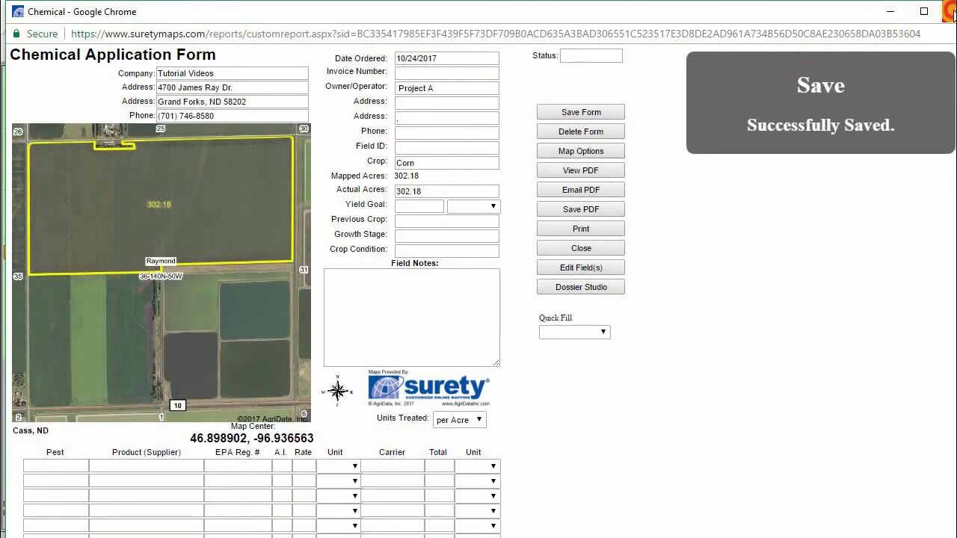
pyautogui.click(949, 11)
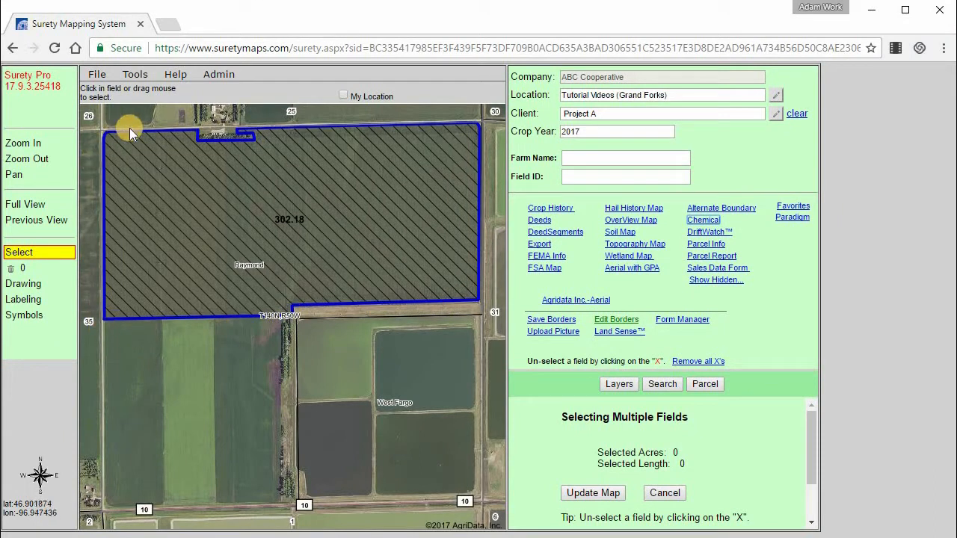
# Show the map layers list and turn off the Chemical layer
pyautogui.click(610, 384)
pyautogui.click(613, 458)
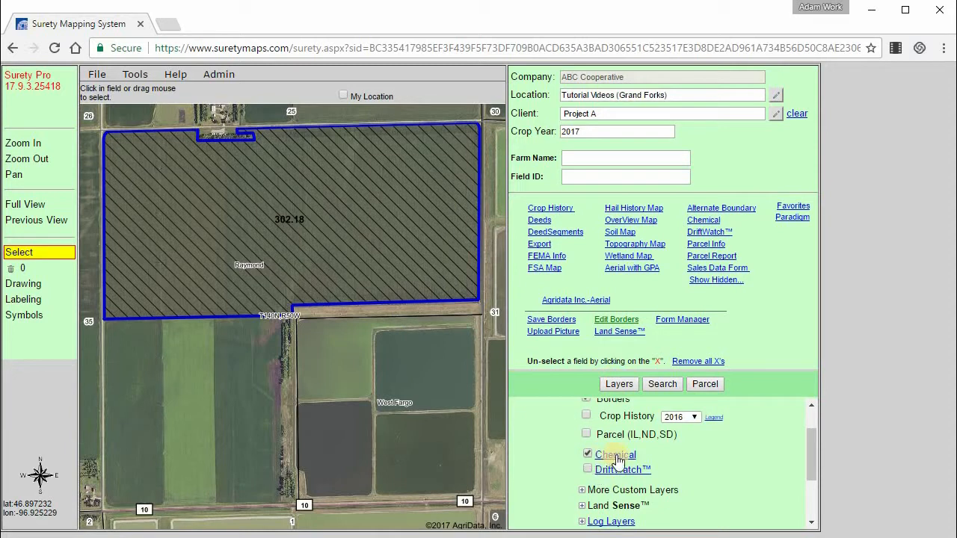
pyautogui.click(587, 454)
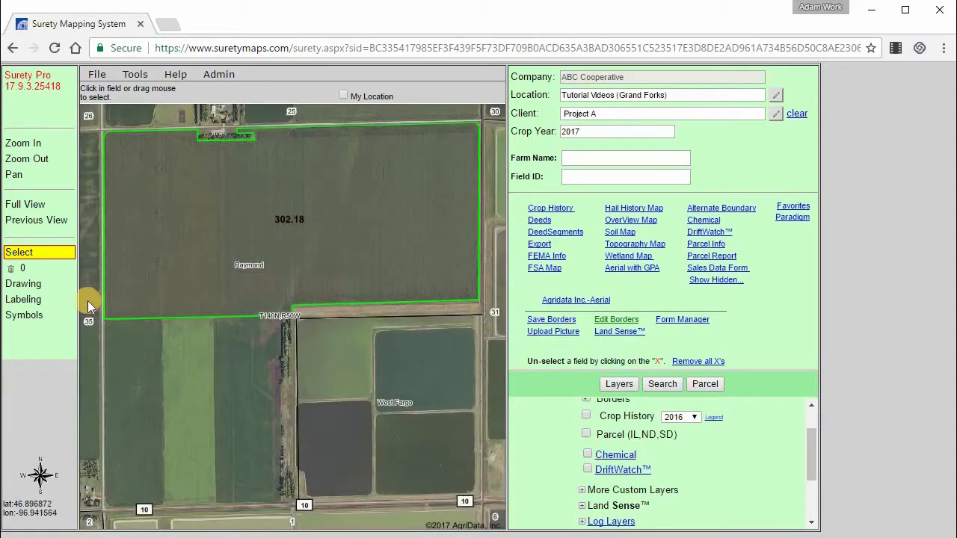
# Turn off the Auto Enable A Custom Layer map option and save the options
pyautogui.click(135, 74)
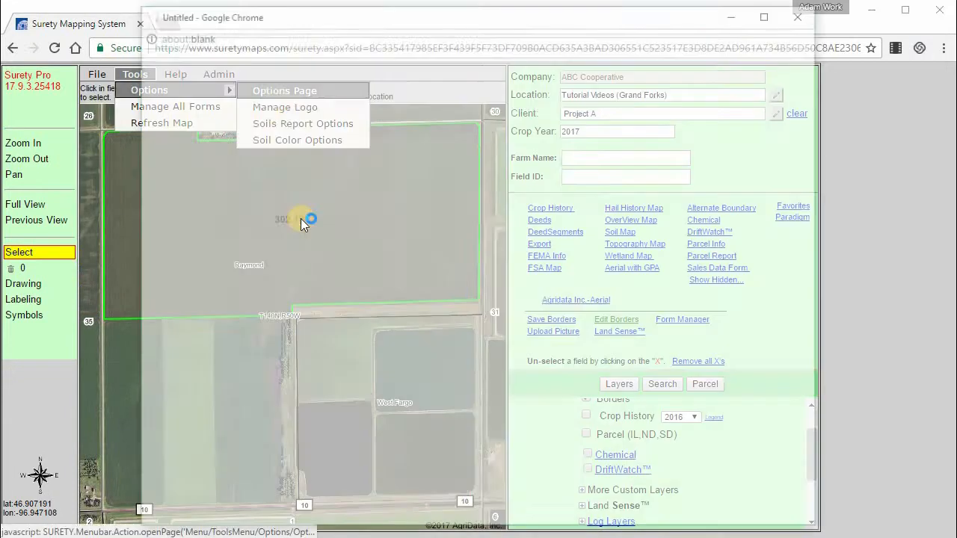
pyautogui.click(462, 501)
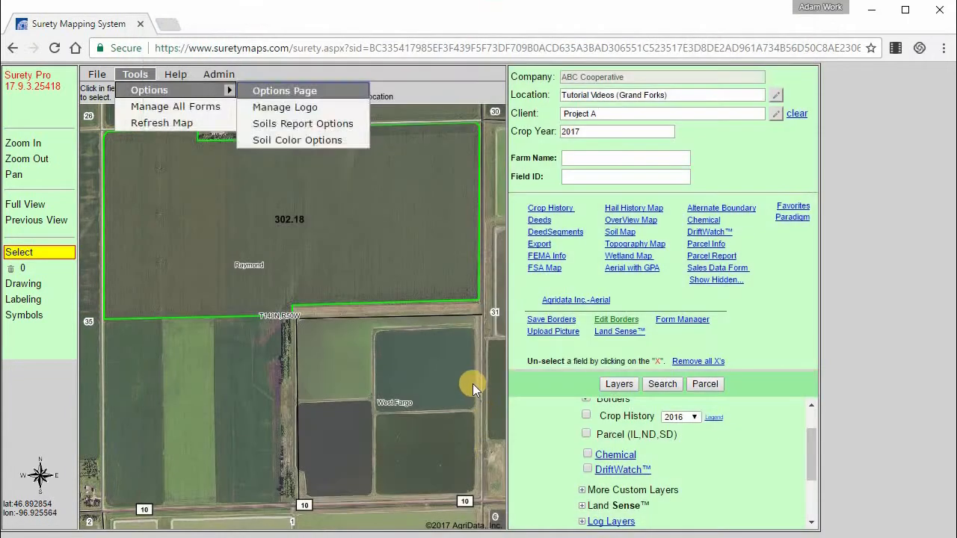
# Draw a four-sided field of about 138.61 acres directly south of the 302.18-acre field's western half
pyautogui.click(52, 288)
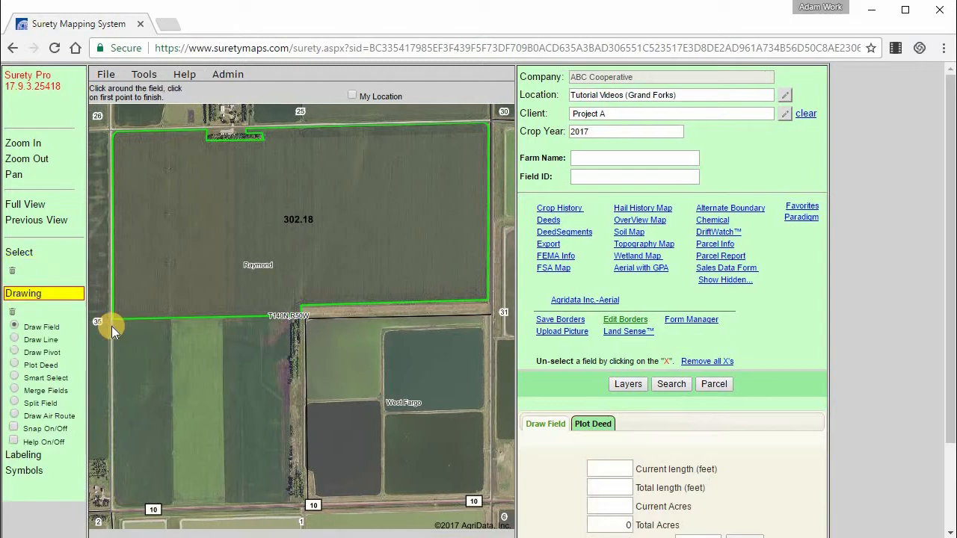
pyautogui.click(106, 325)
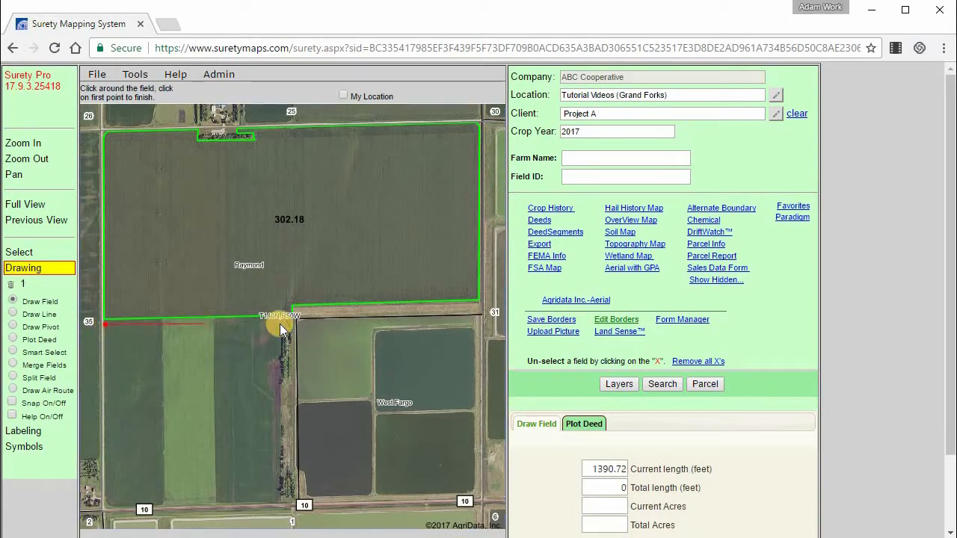
pyautogui.click(283, 499)
pyautogui.doubleClick(107, 502)
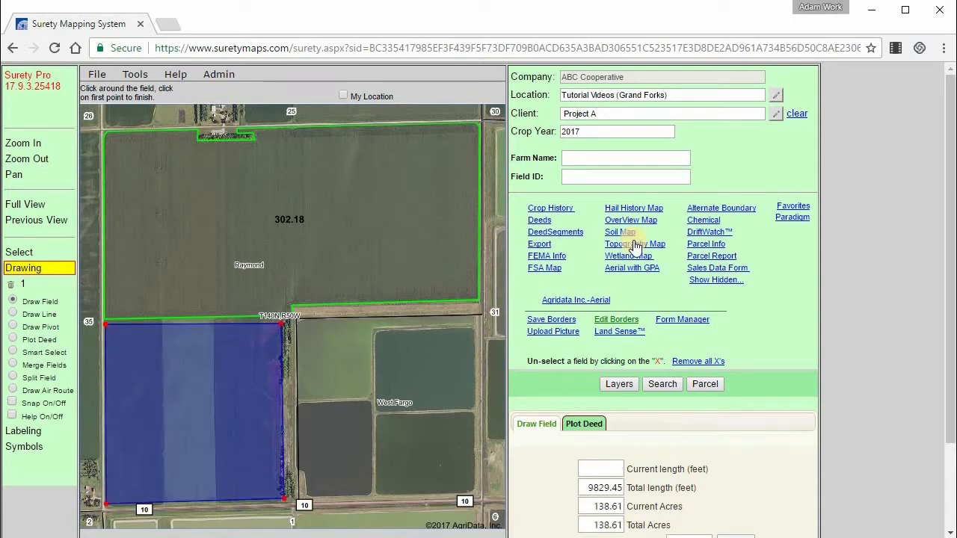
# Save a Chemical form for the drawn field with Corn as the crop, close it, and check the map layers list
pyautogui.click(704, 220)
pyautogui.click(449, 163)
pyautogui.click(462, 175)
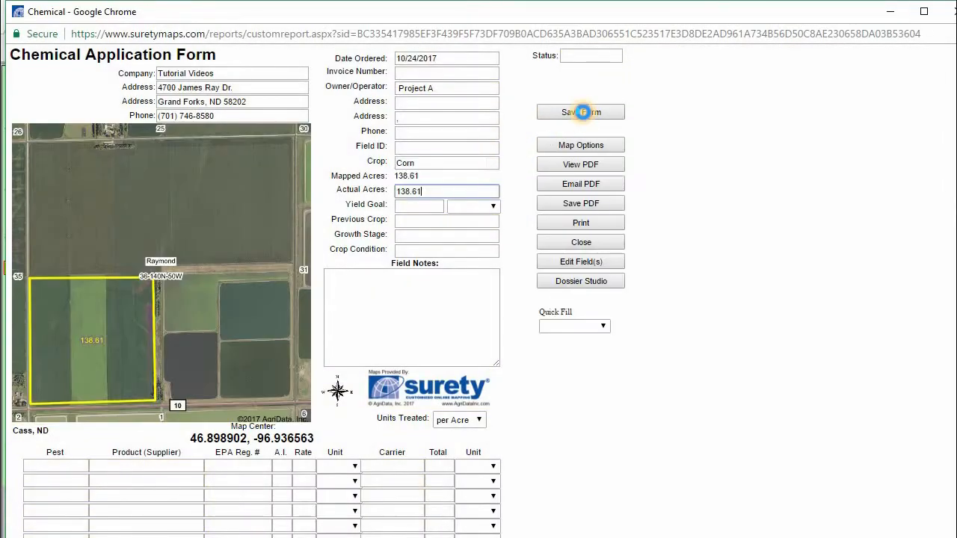
pyautogui.click(578, 112)
pyautogui.click(581, 248)
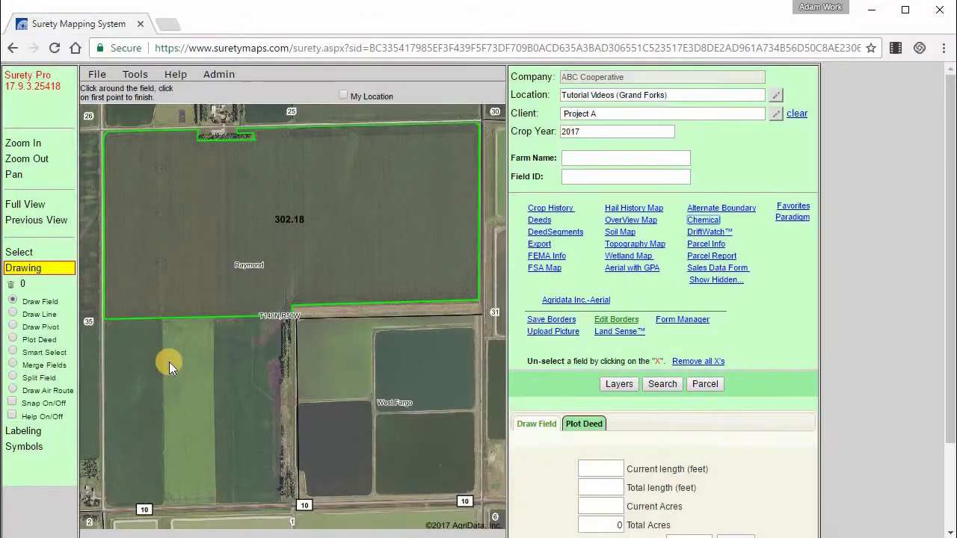
pyautogui.click(625, 379)
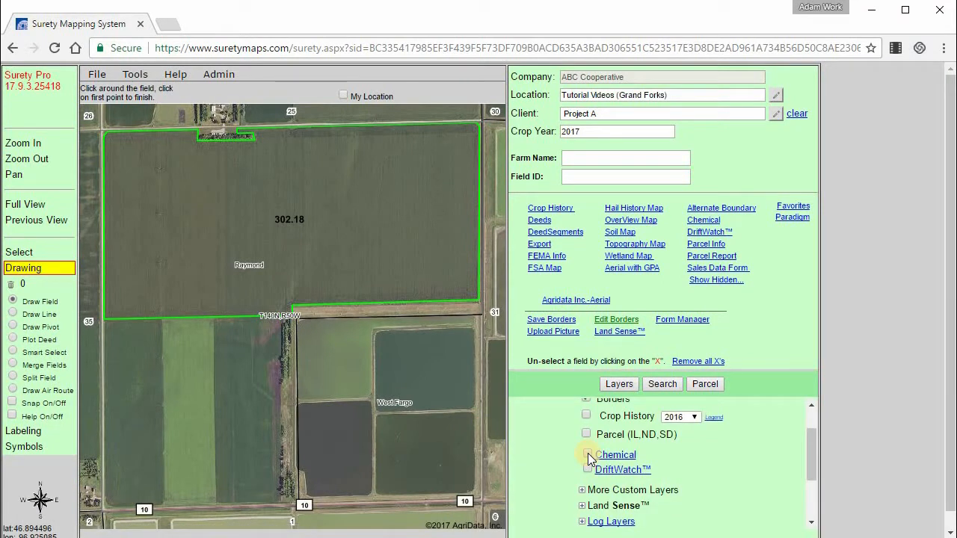
# Turn the Auto Enable A Custom Layer map option back on, save the options, and close the page
pyautogui.click(135, 74)
pyautogui.moveTo(150, 90)
pyautogui.click(273, 90)
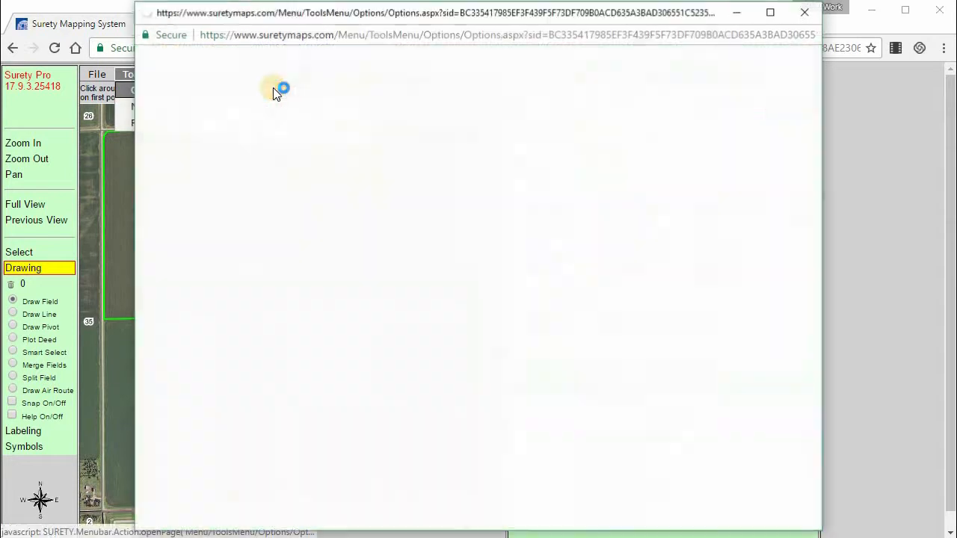
pyautogui.click(222, 424)
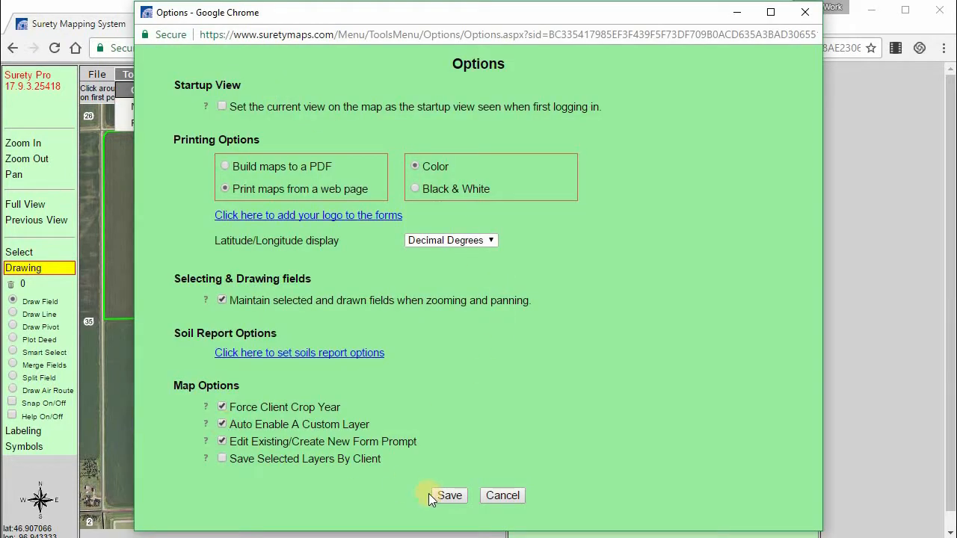
pyautogui.click(449, 496)
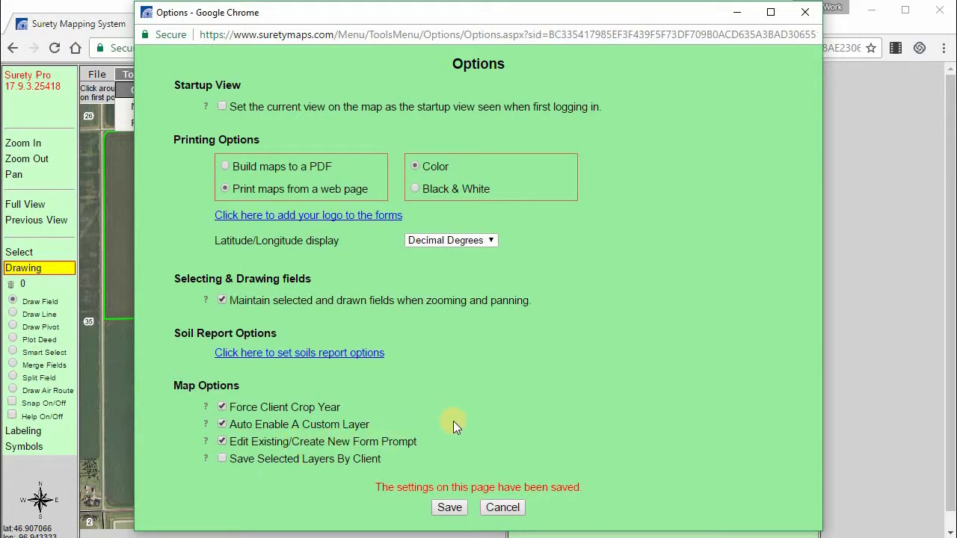
pyautogui.click(503, 508)
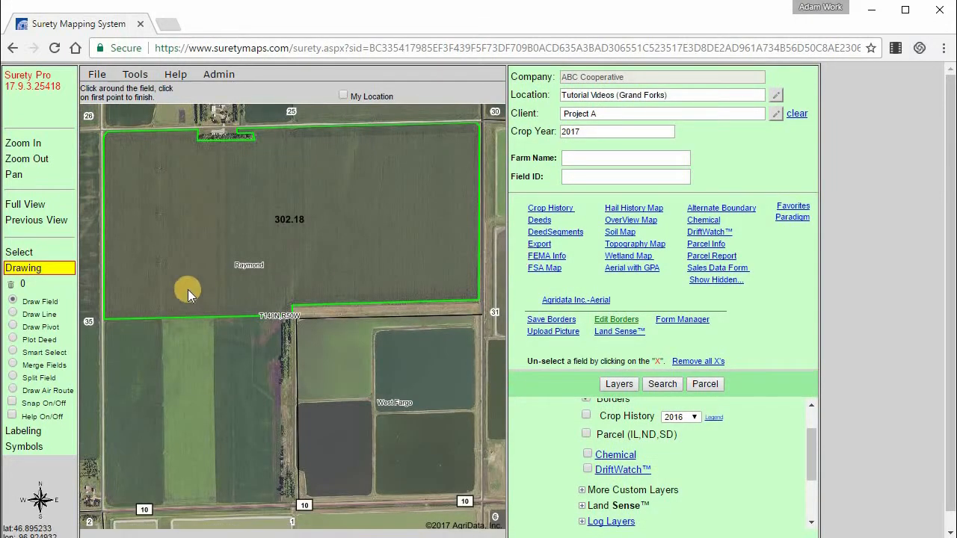
# Display the Chemical layer, then choose to edit the 302.18-acre field's existing Chemical form, close it, and deselect the field
pyautogui.click(588, 453)
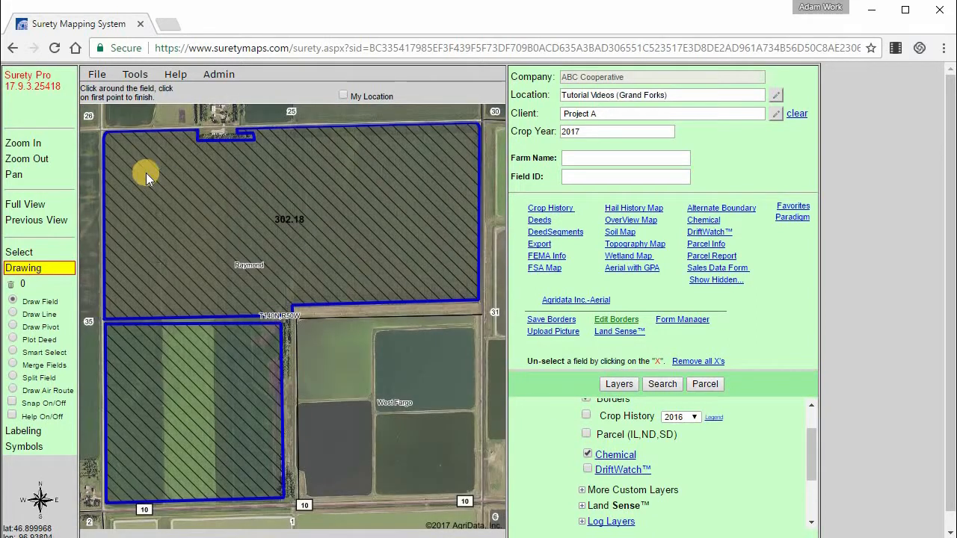
pyautogui.click(20, 252)
pyautogui.click(238, 246)
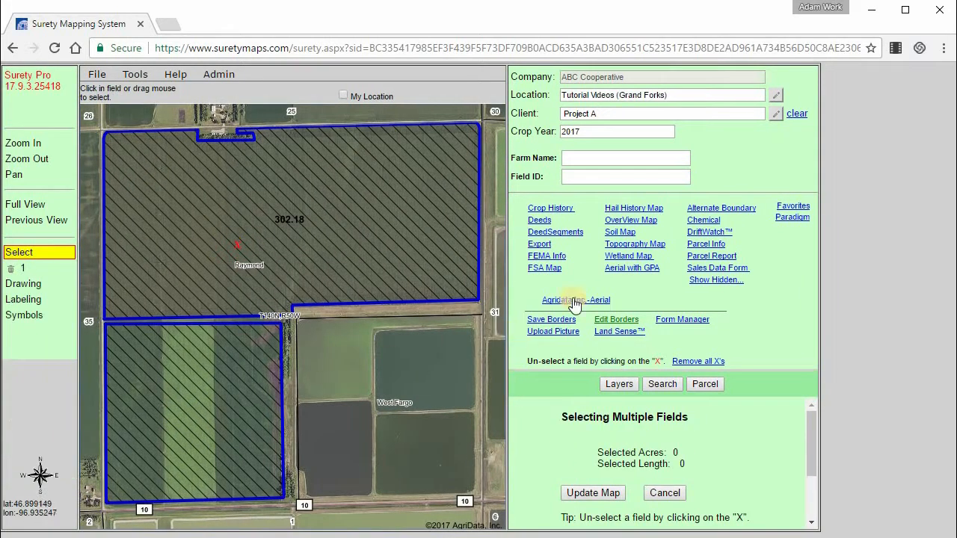
pyautogui.click(703, 221)
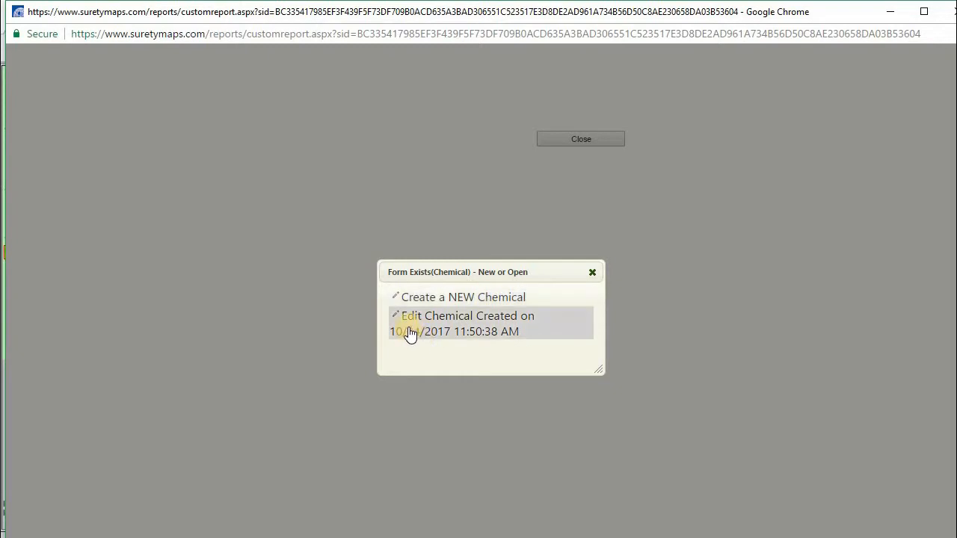
pyautogui.click(496, 323)
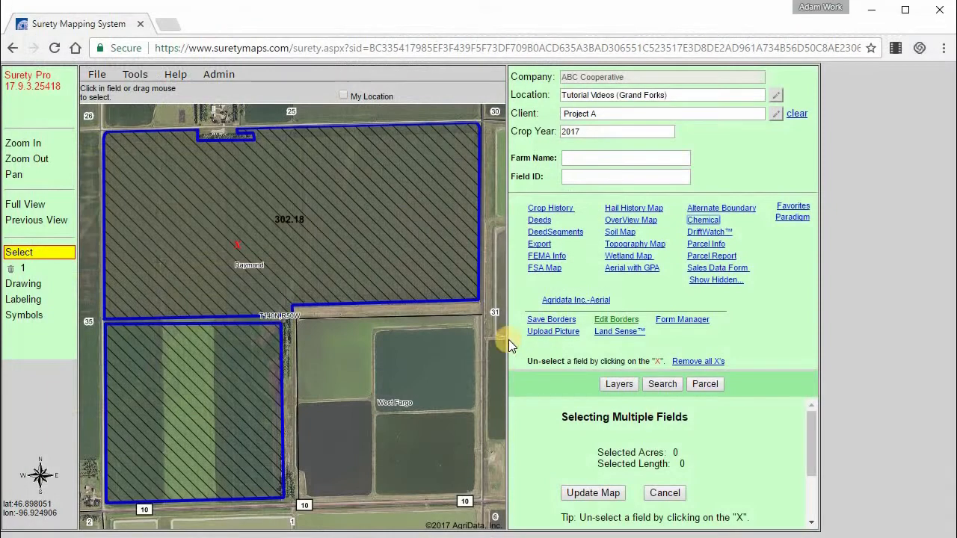
pyautogui.click(236, 244)
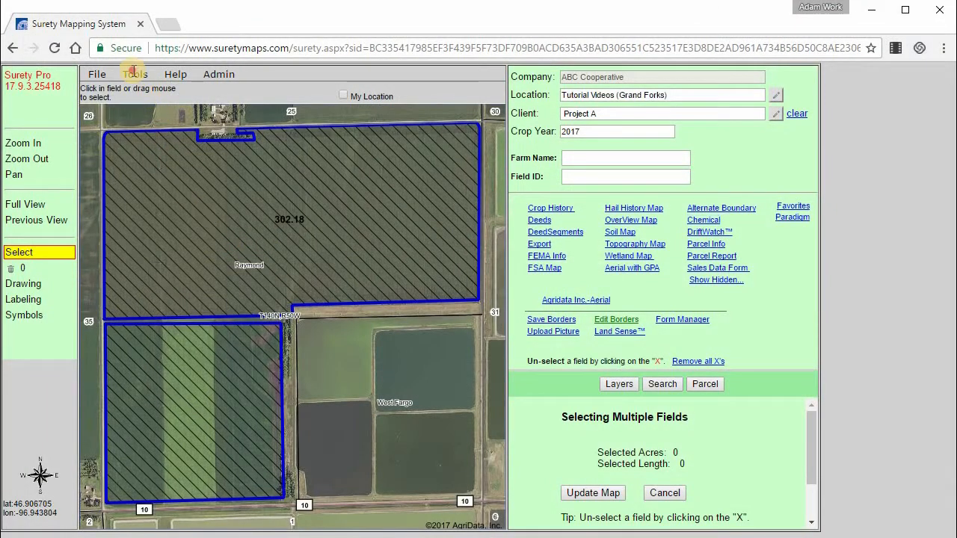
# Turn off the Edit Existing/Create New Form Prompt map option, save the options, and close the page
pyautogui.click(134, 74)
pyautogui.moveTo(149, 90)
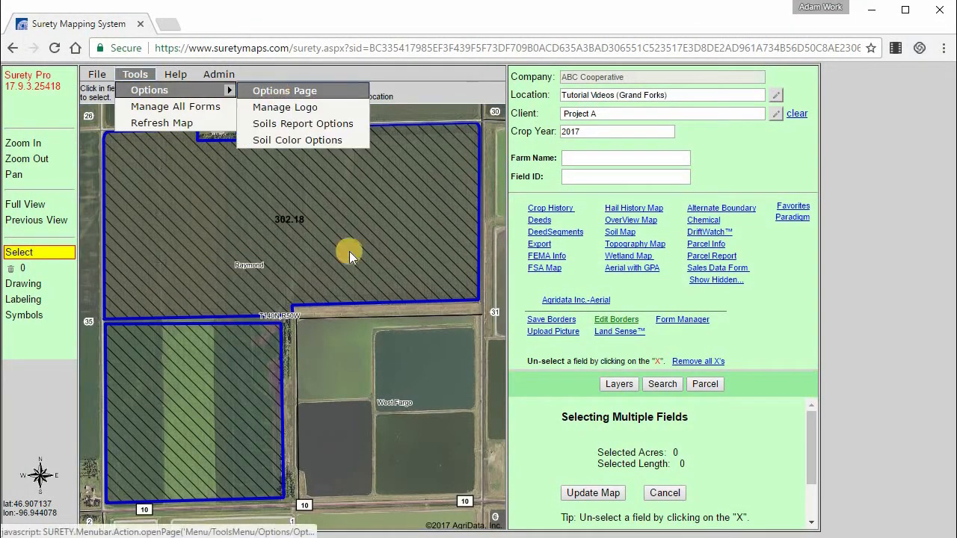
pyautogui.click(278, 90)
pyautogui.click(224, 441)
pyautogui.click(449, 495)
pyautogui.click(506, 509)
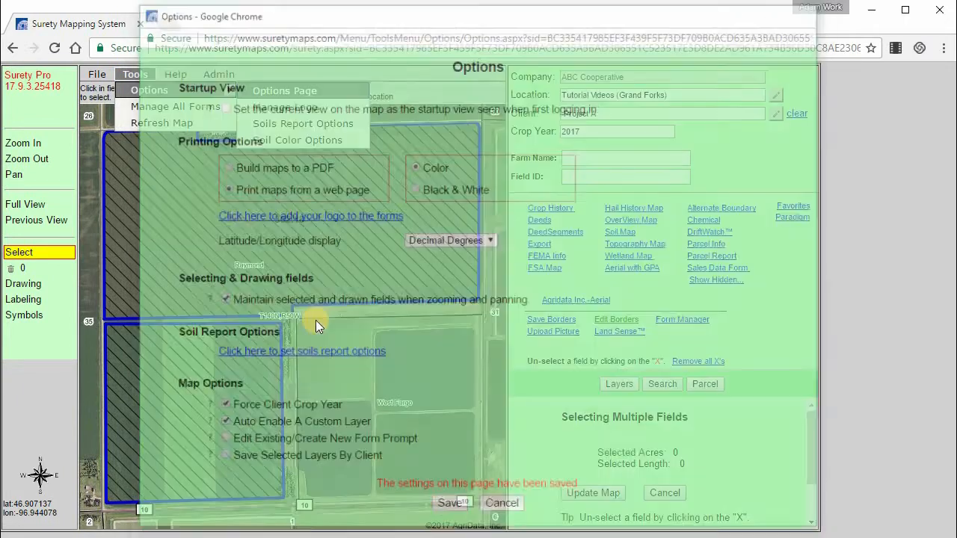
# Open a new Chemical form for the 302.18-acre field and close it without saving
pyautogui.click(227, 223)
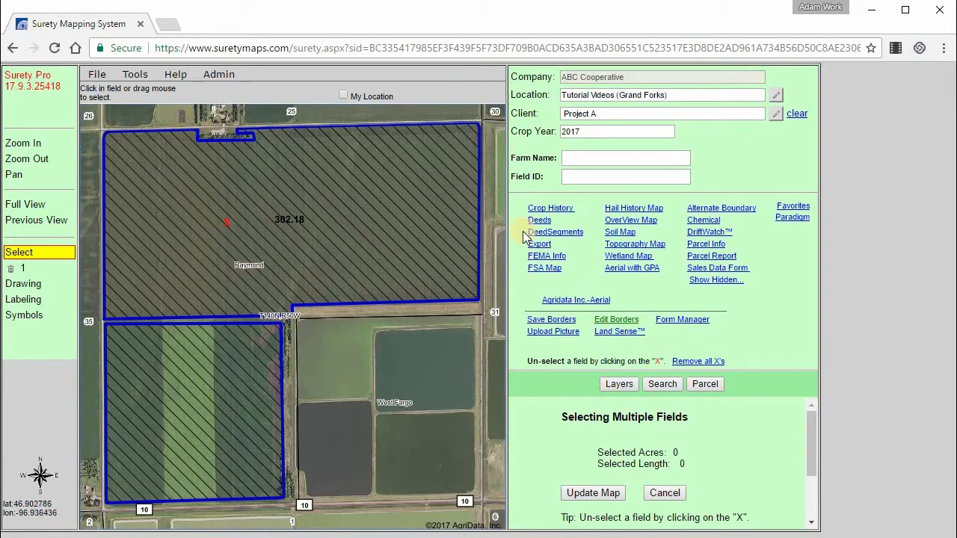
pyautogui.click(697, 221)
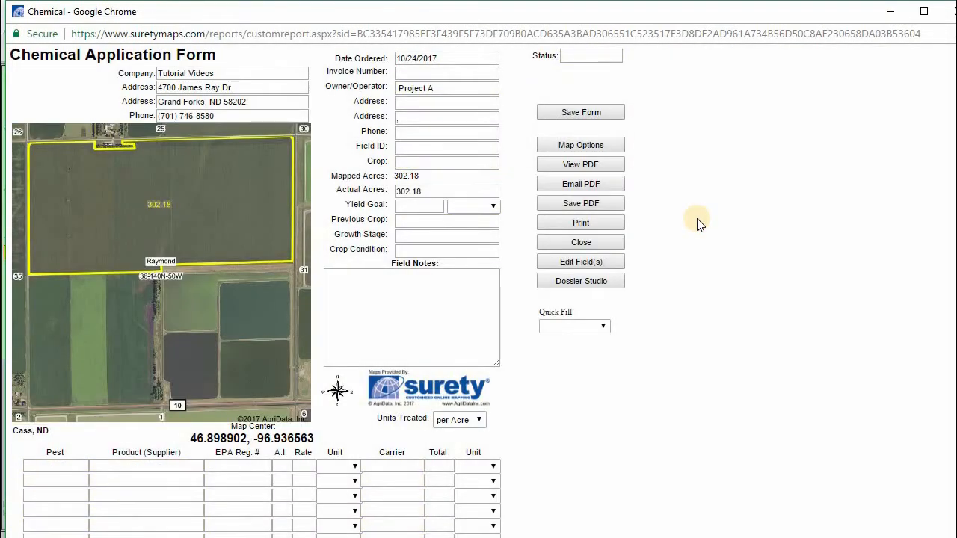
pyautogui.click(606, 239)
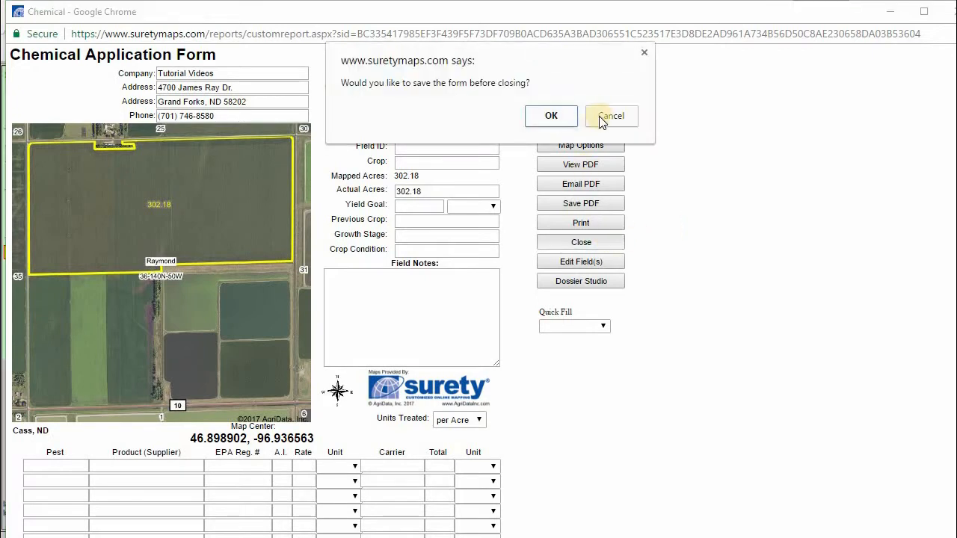
pyautogui.click(602, 116)
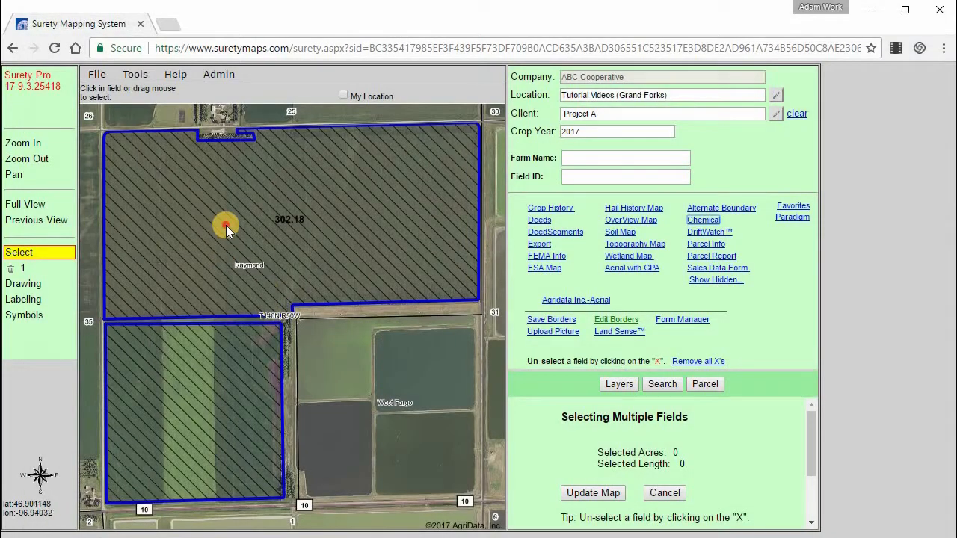
# Turn on the Save Selected Layers By Client map option, save the options, and close the page
pyautogui.click(136, 74)
pyautogui.moveTo(209, 89)
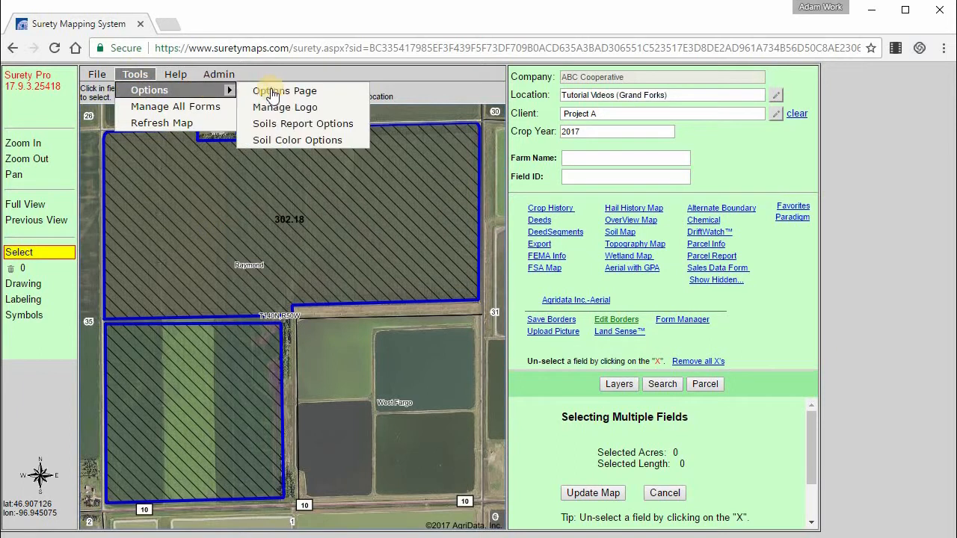
pyautogui.click(254, 92)
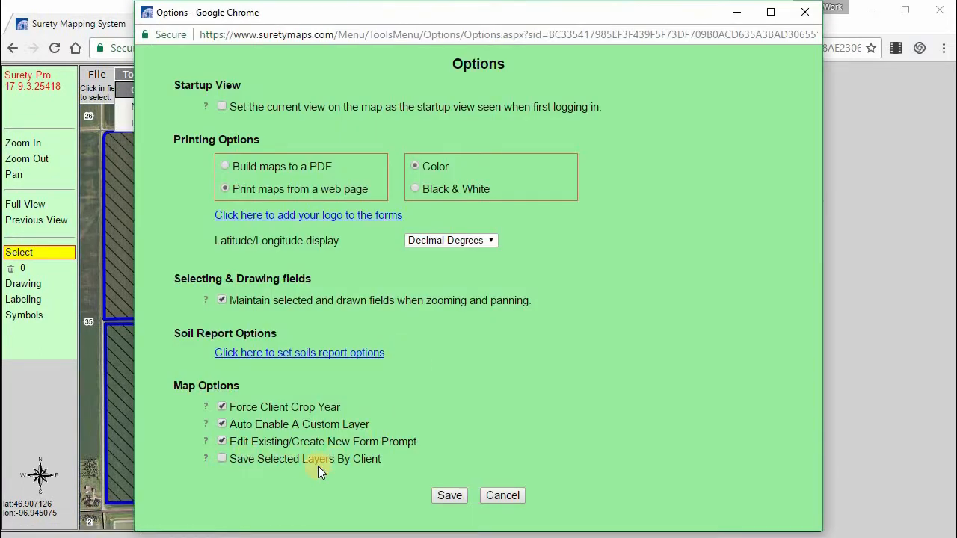
pyautogui.click(223, 458)
pyautogui.click(451, 497)
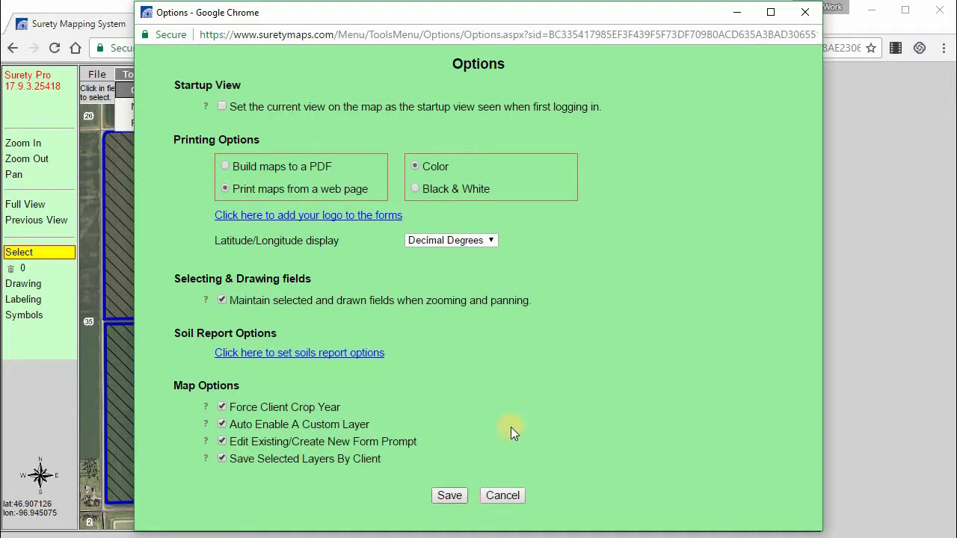
pyautogui.click(812, 16)
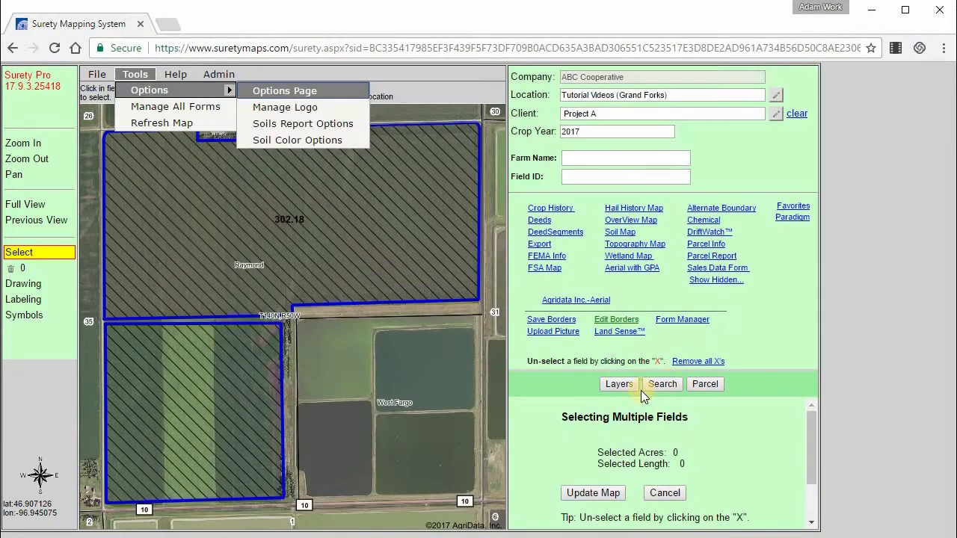
# Turn off the Chemical and Borders layers for the Project A client
pyautogui.click(621, 386)
pyautogui.click(588, 454)
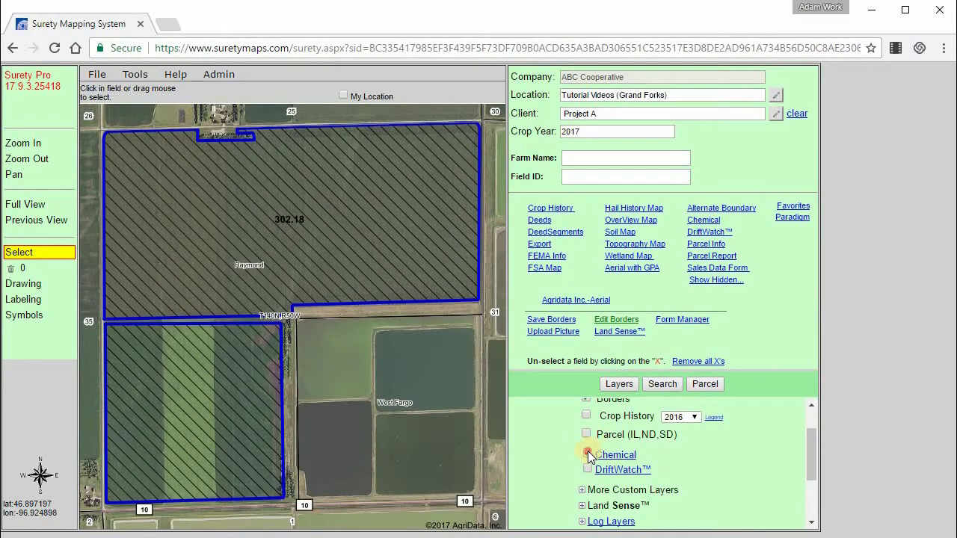
pyautogui.scroll(2, 636, 441)
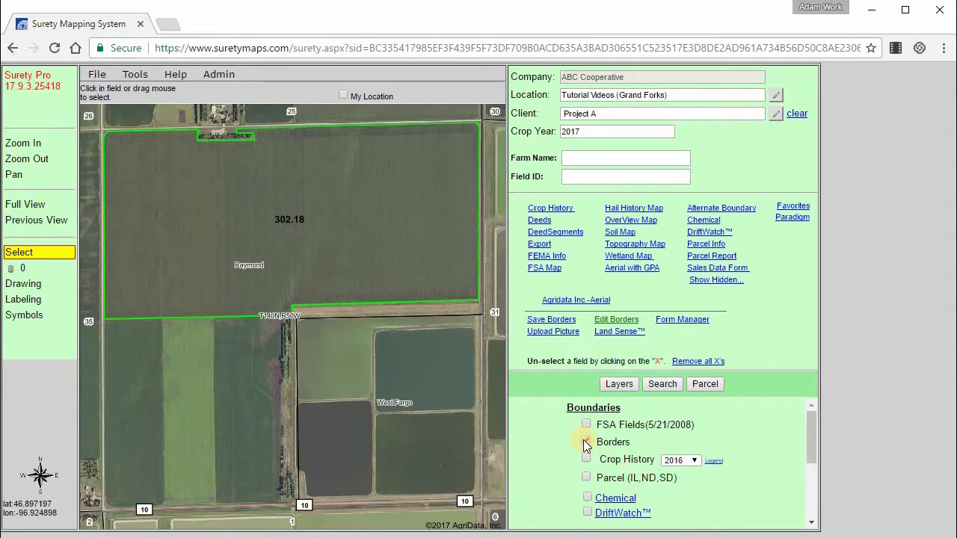
pyautogui.click(586, 442)
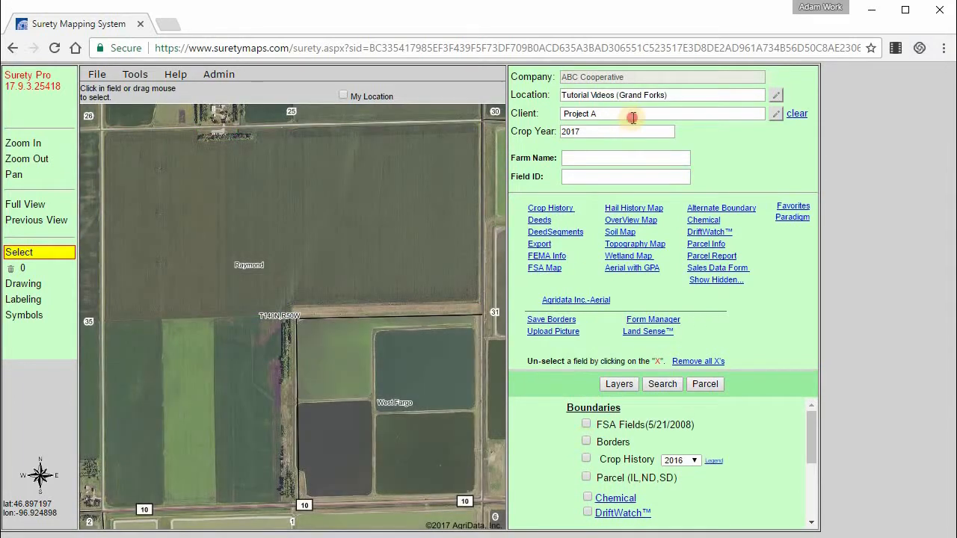
# Switch the client to Client A and check its Borders layer, leaving it turned on
pyautogui.click(633, 116)
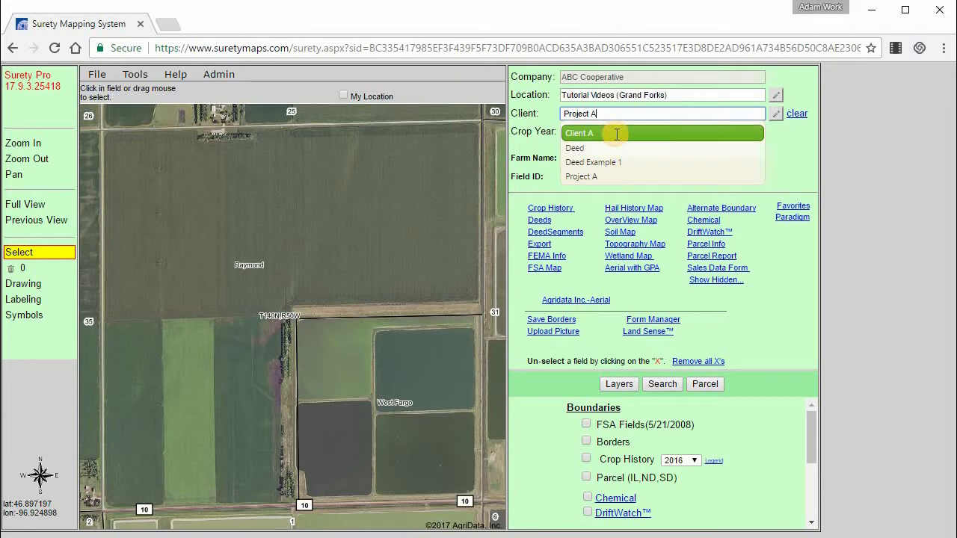
pyautogui.click(616, 134)
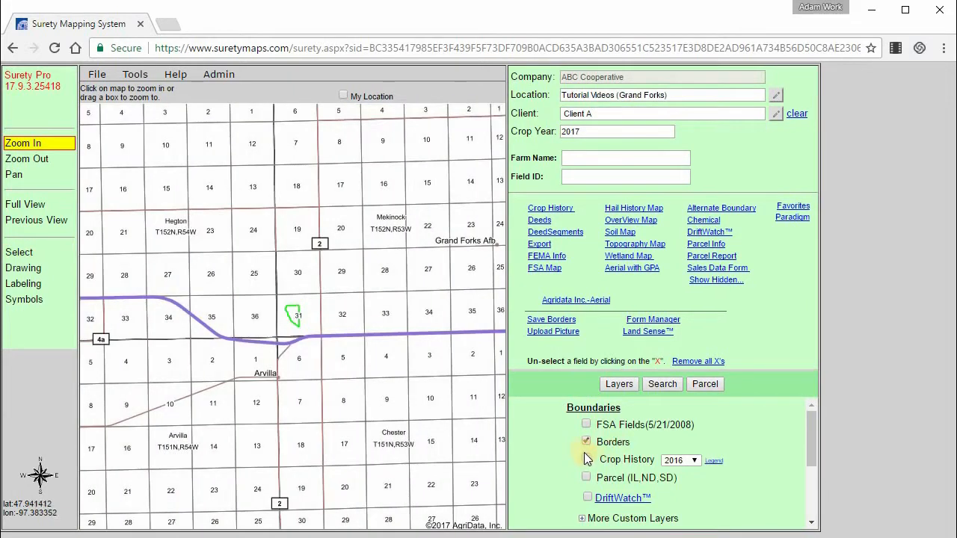
pyautogui.click(586, 442)
pyautogui.click(586, 441)
# Turn off the Save Selected Layers By Client map option, save the options, and close the page
pyautogui.click(135, 74)
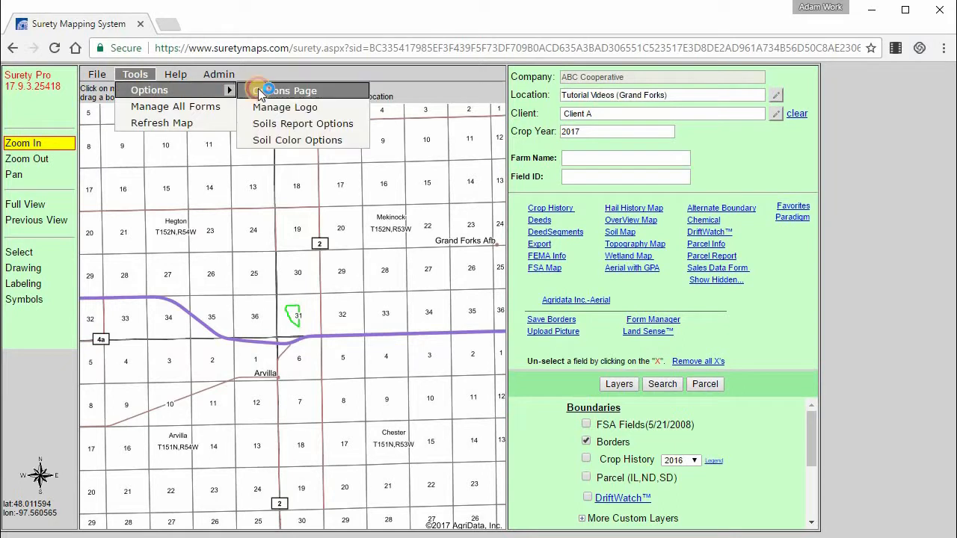
pyautogui.click(224, 90)
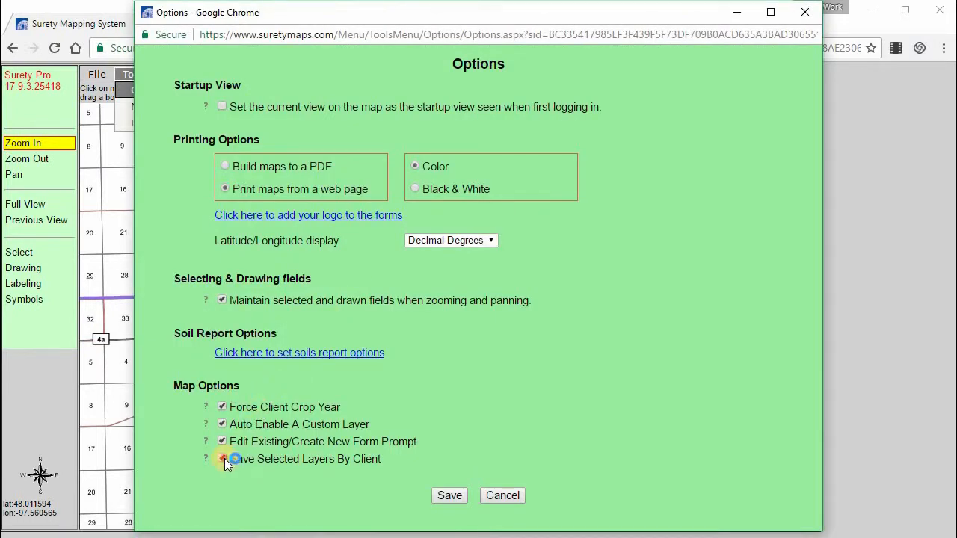
pyautogui.click(449, 496)
pyautogui.click(501, 495)
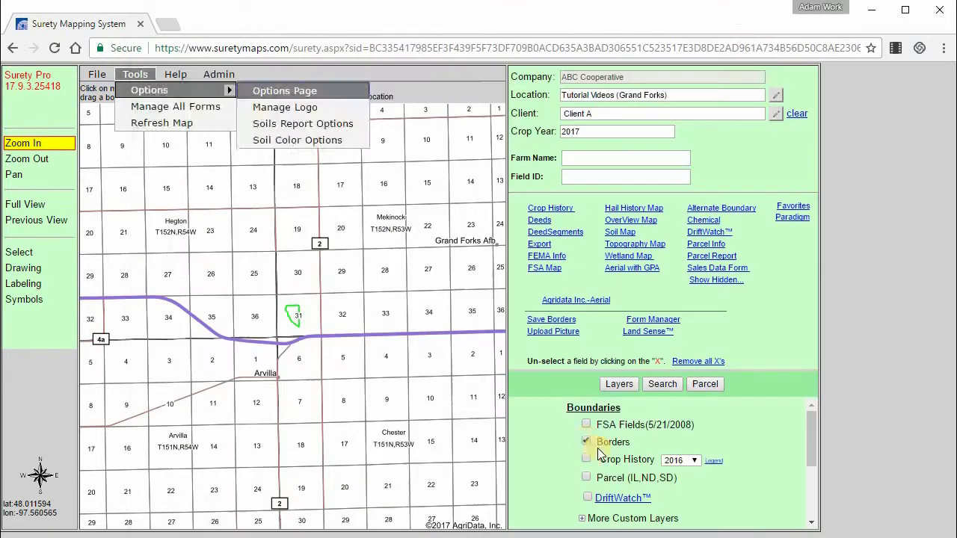
# Turn on the FSA Fields boundary layer for Client A and keep the Borders layer on
pyautogui.click(586, 425)
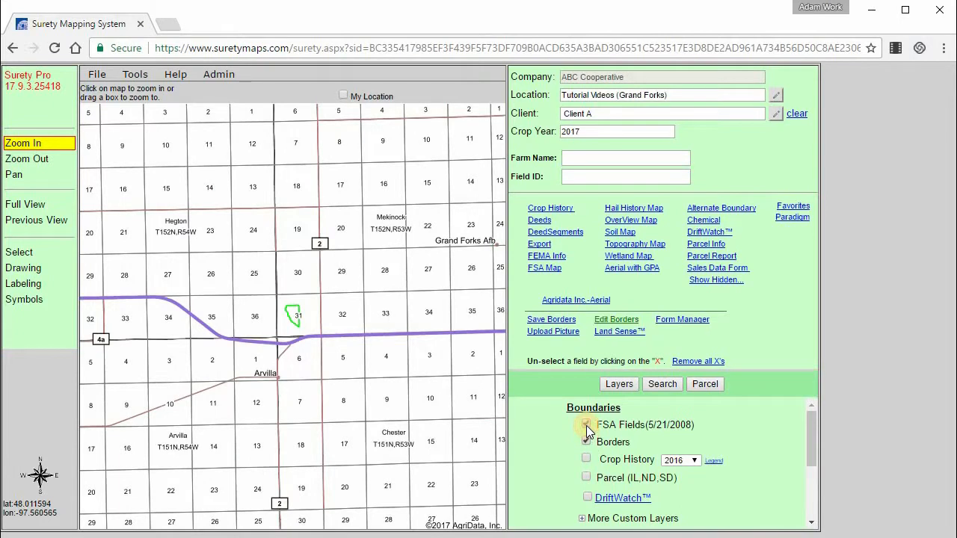
pyautogui.click(587, 442)
pyautogui.click(587, 442)
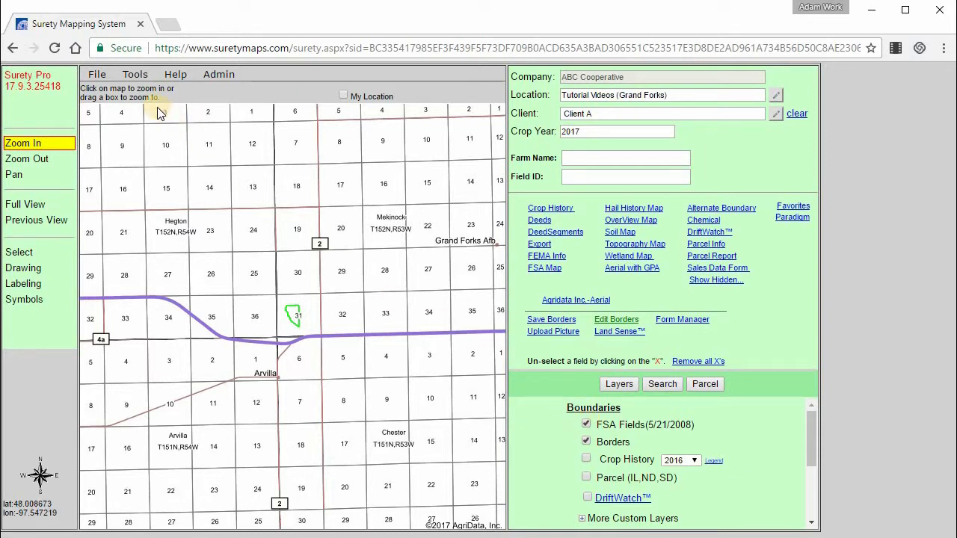
# Open the Surety support website and find the Options Page help article through the Surety Features list
pyautogui.click(175, 74)
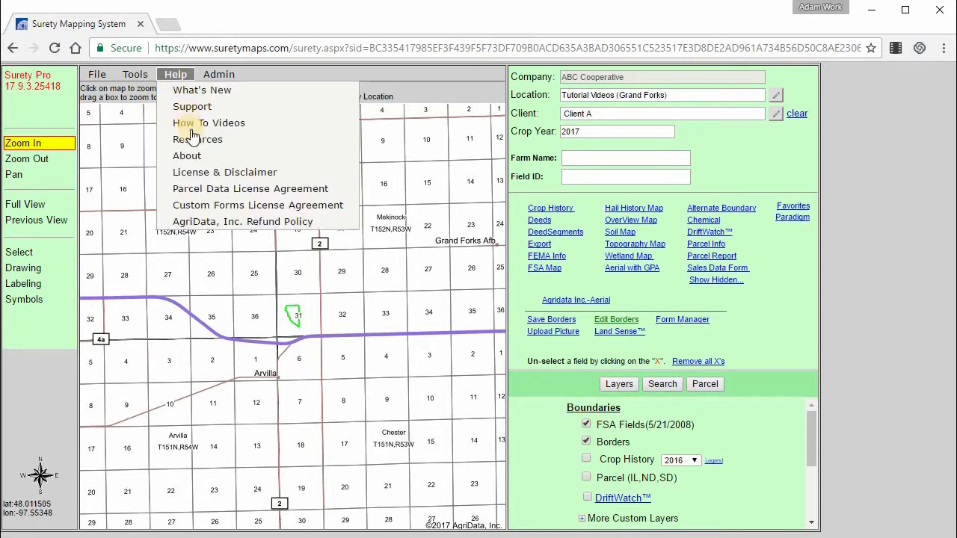
pyautogui.click(199, 107)
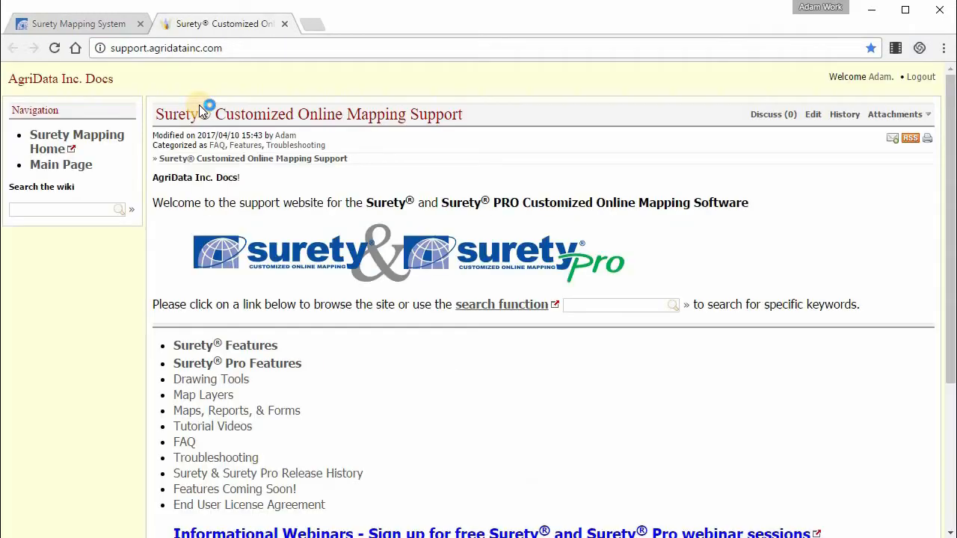
pyautogui.click(249, 349)
pyautogui.scroll(-5, 368, 323)
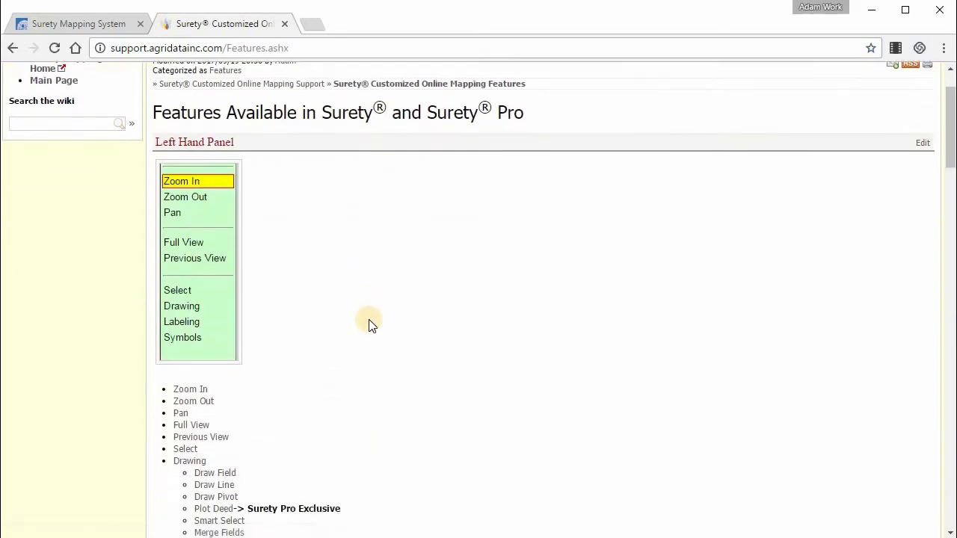
pyautogui.scroll(-5, 369, 323)
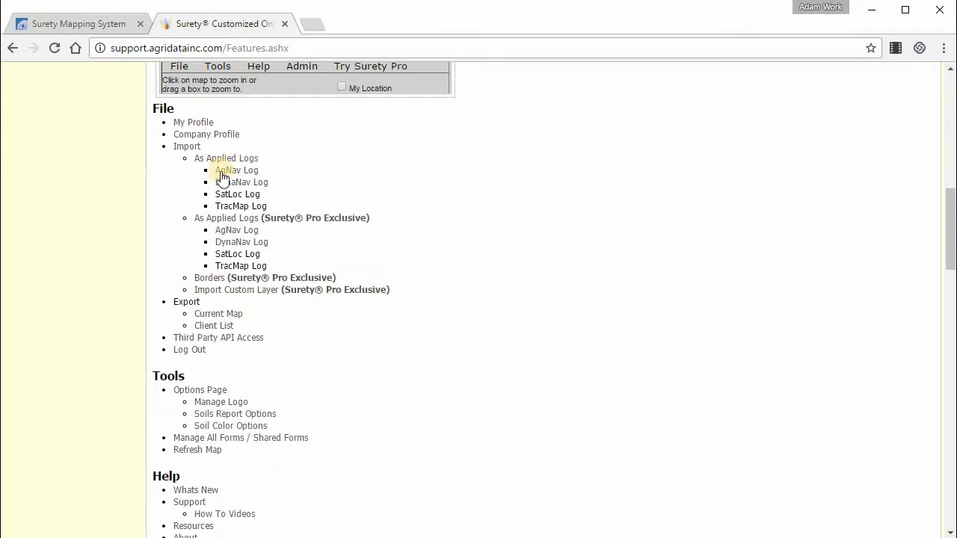
pyautogui.click(212, 392)
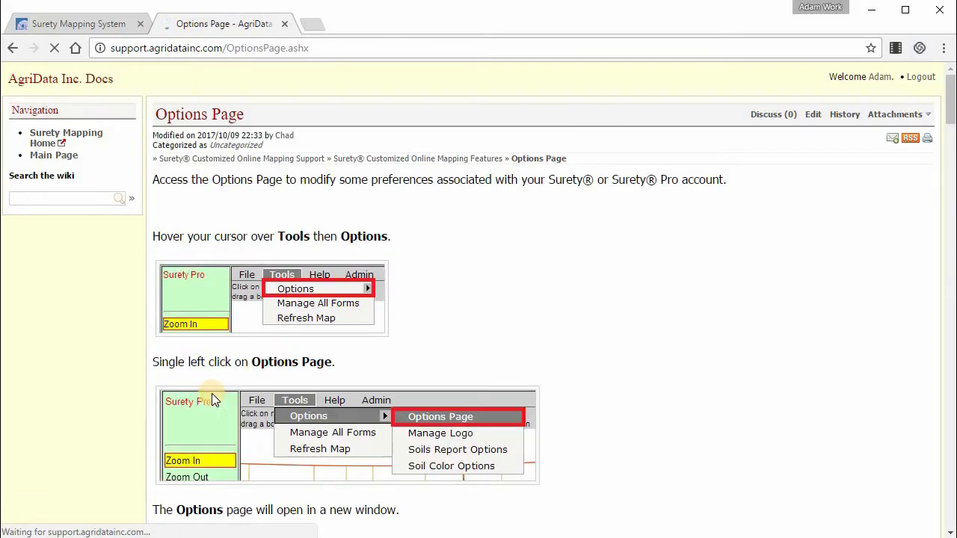